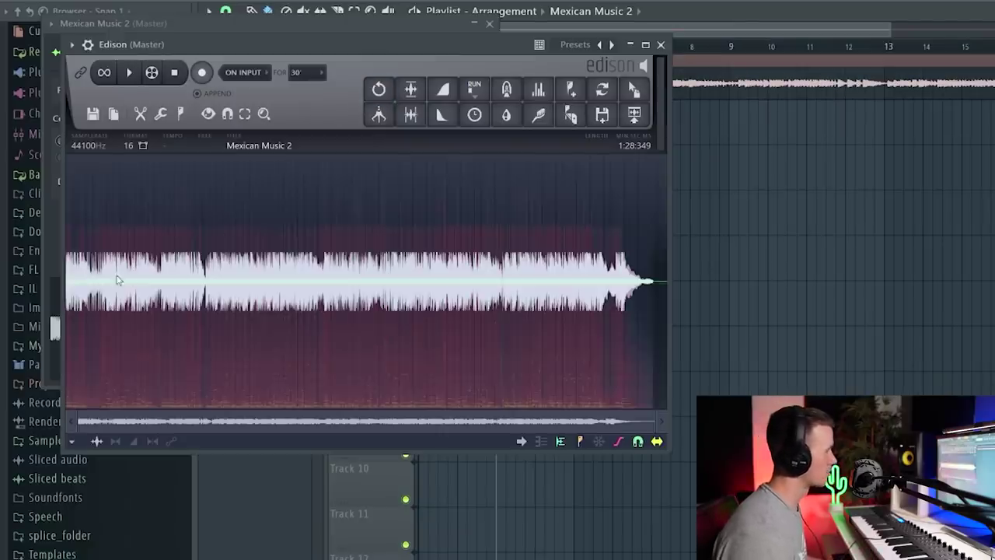
Select a short musical phrase near the start of Mexican Music 2 in Edison and place it in the playlist as a clip
{"action": "scroll", "coordinate": [82, 283], "scroll_direction": "up", "scroll_amount": 5}
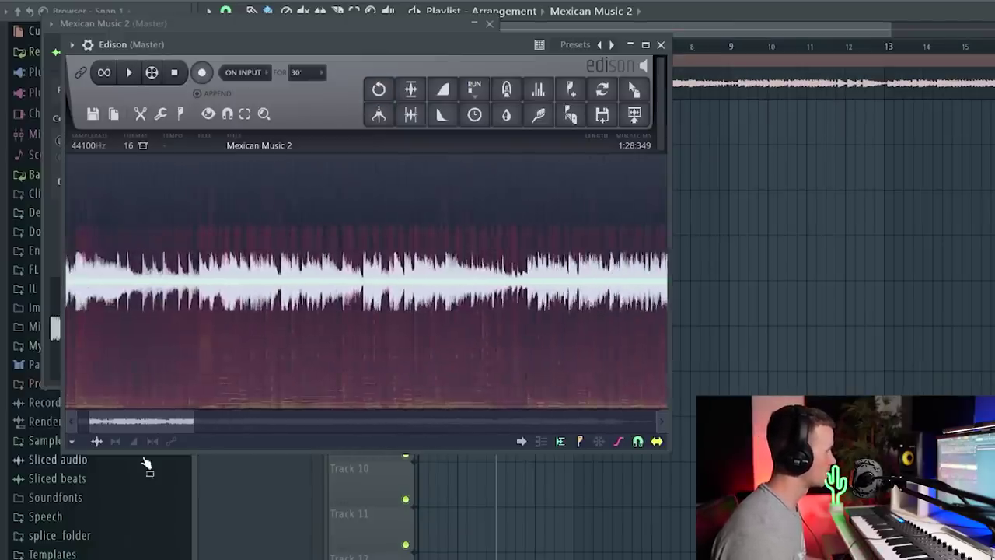
{"action": "left_click_drag", "start_coordinate": [312, 285], "coordinate": [432, 285]}
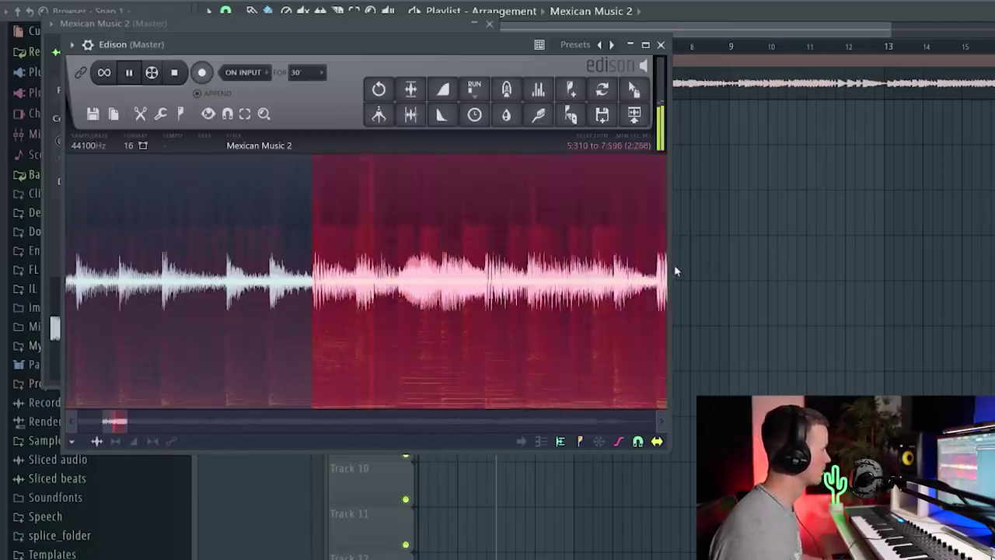
{"action": "left_click_drag", "start_coordinate": [676, 271], "coordinate": [703, 154]}
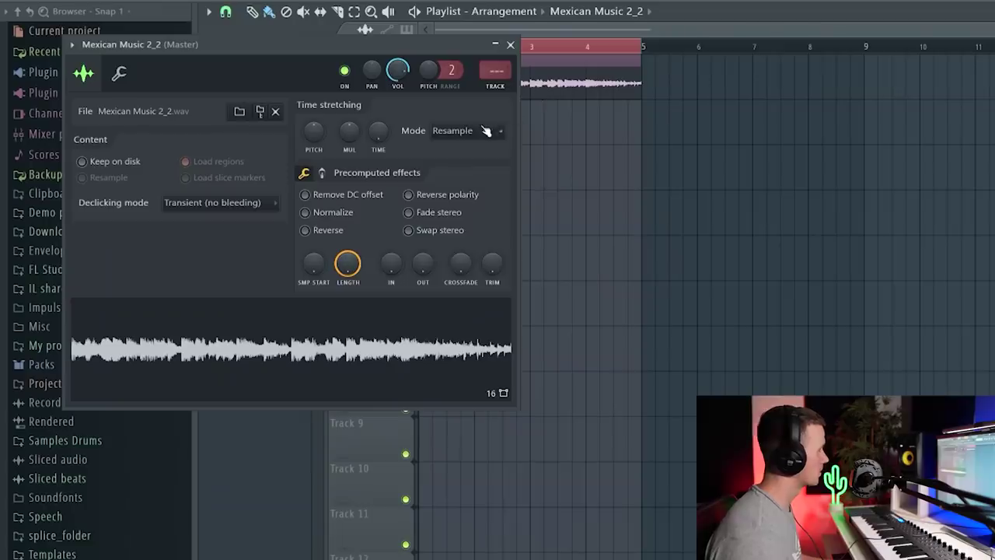
Set the time-stretching mode of the Mexican Music 2_2 clip to Stretch and close its settings
{"action": "left_click", "coordinate": [482, 130]}
{"action": "left_click", "coordinate": [464, 178]}
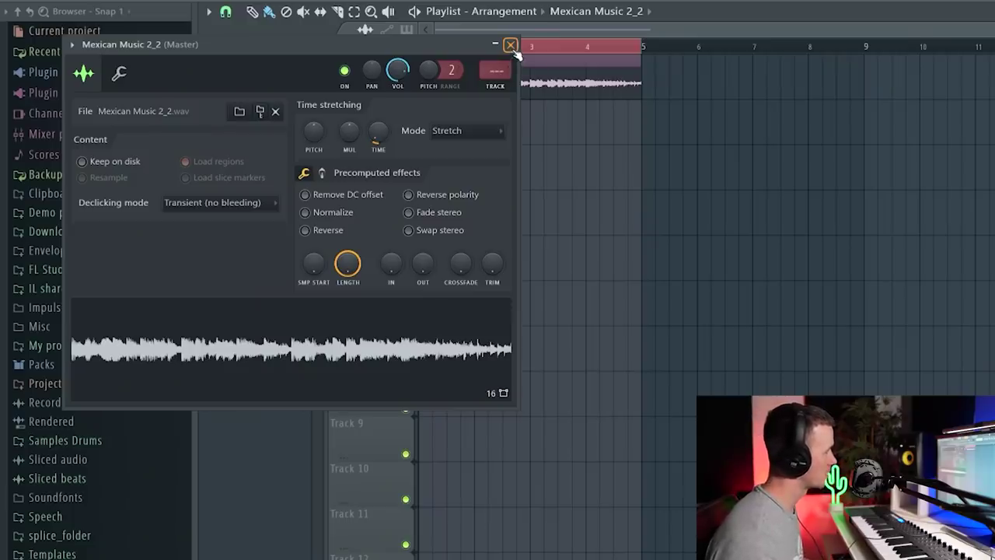
{"action": "left_click", "coordinate": [511, 45]}
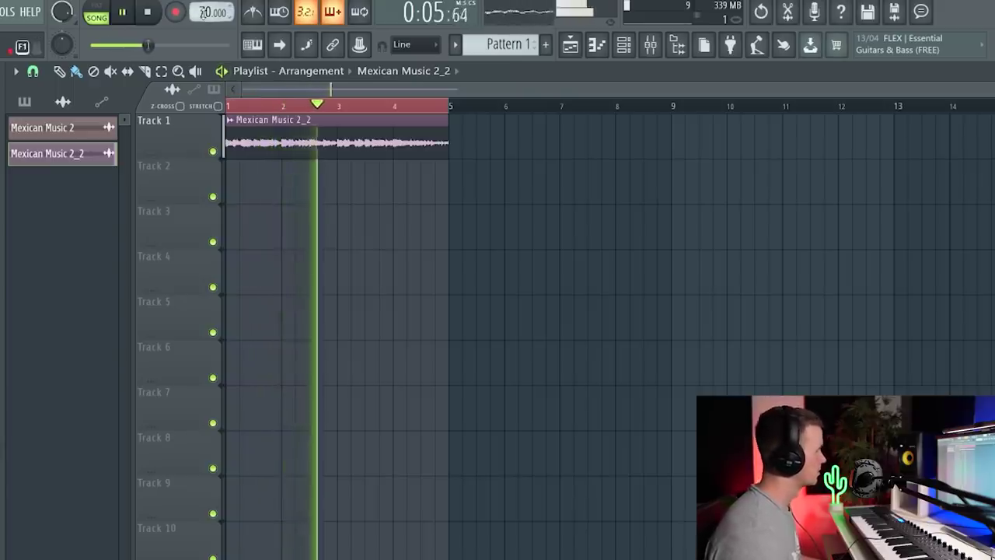
Stop playback and set the project tempo to 140 BPM
{"action": "key", "text": "space"}
{"action": "right_click", "coordinate": [205, 13]}
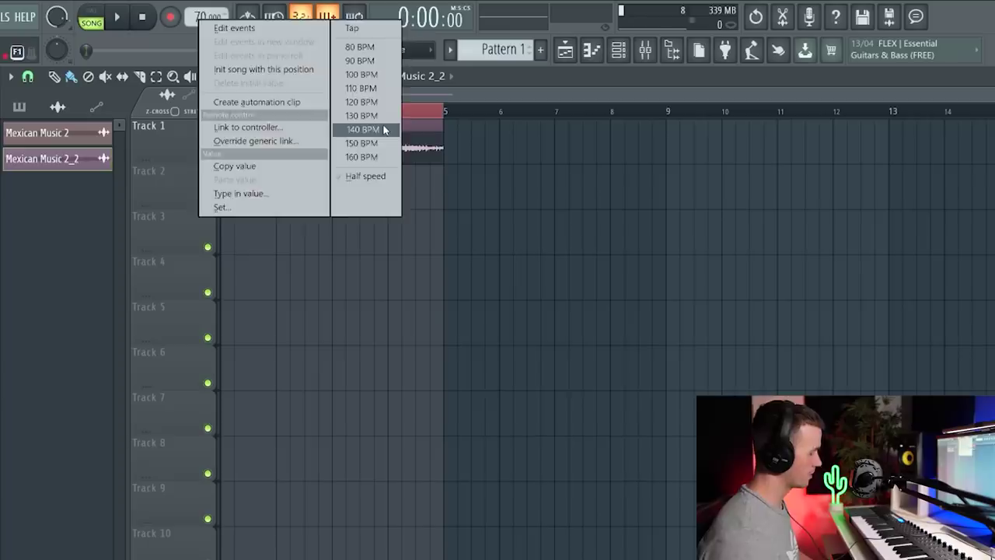
{"action": "left_click", "coordinate": [384, 130]}
{"action": "left_click", "coordinate": [596, 472]}
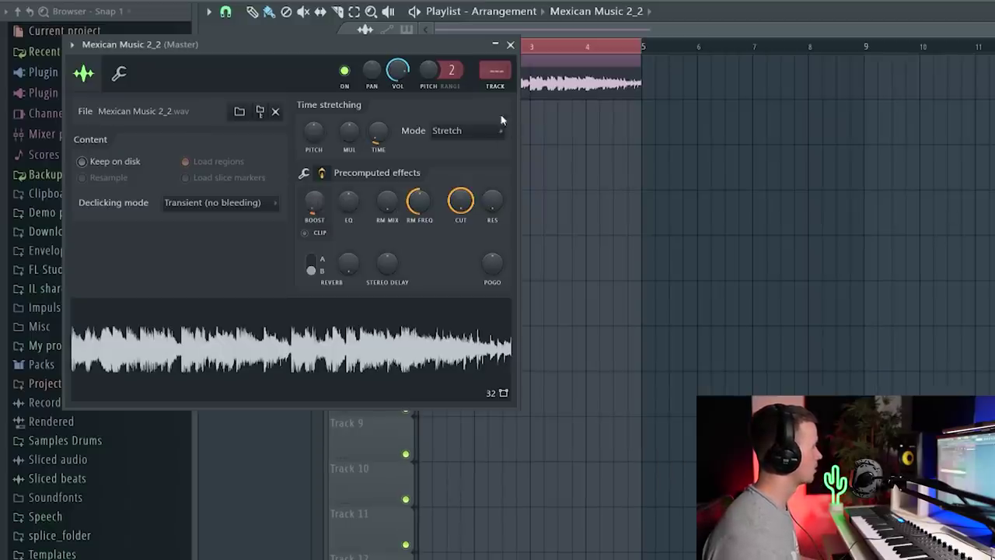
Route the Mexican Music 2_2 sample to mixer track 1 and load the HalfTime effect on it
{"action": "key", "text": "ctrl+l"}
{"action": "left_click", "coordinate": [511, 45]}
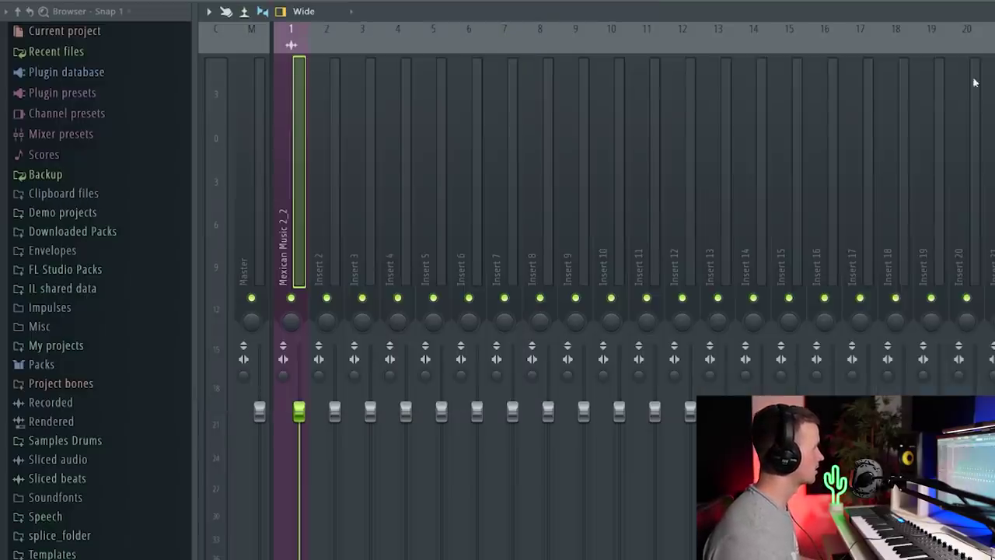
{"action": "left_click", "coordinate": [989, 81]}
{"action": "left_click", "coordinate": [866, 375]}
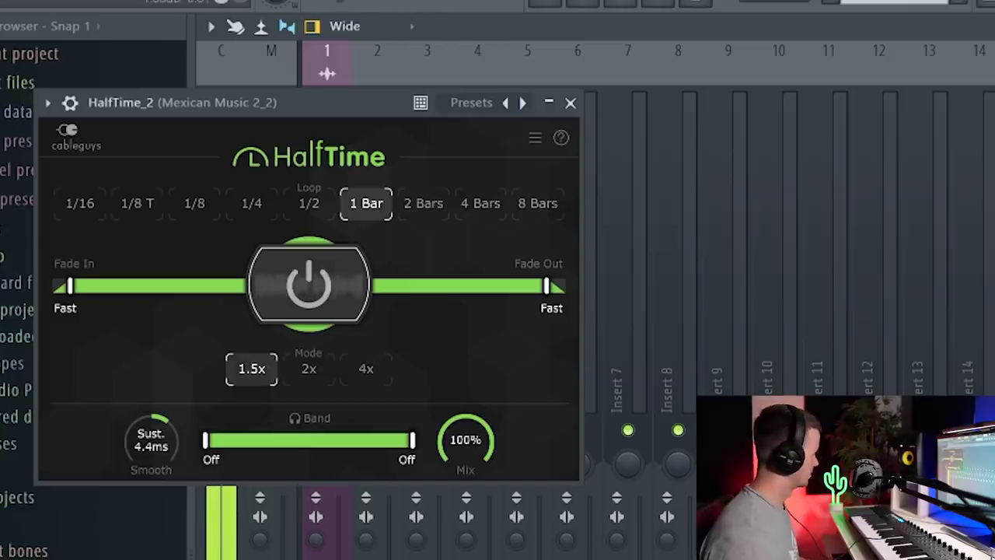
{"action": "left_click", "coordinate": [570, 102]}
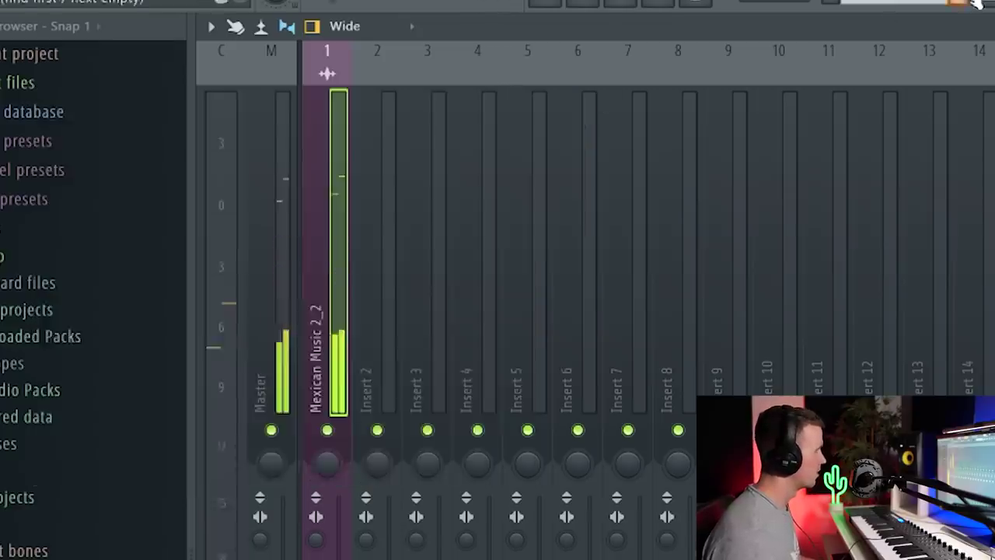
Consolidate playlist Track 1 into a new audio clip
{"action": "key", "text": "F5"}
{"action": "right_click", "coordinate": [401, 92]}
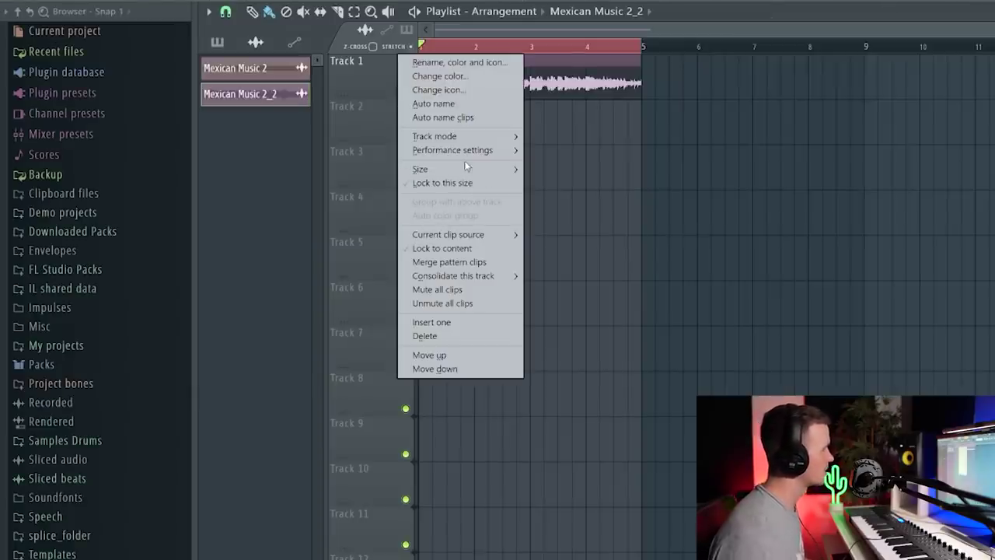
{"action": "mouse_move", "coordinate": [468, 156]}
{"action": "mouse_move", "coordinate": [451, 173]}
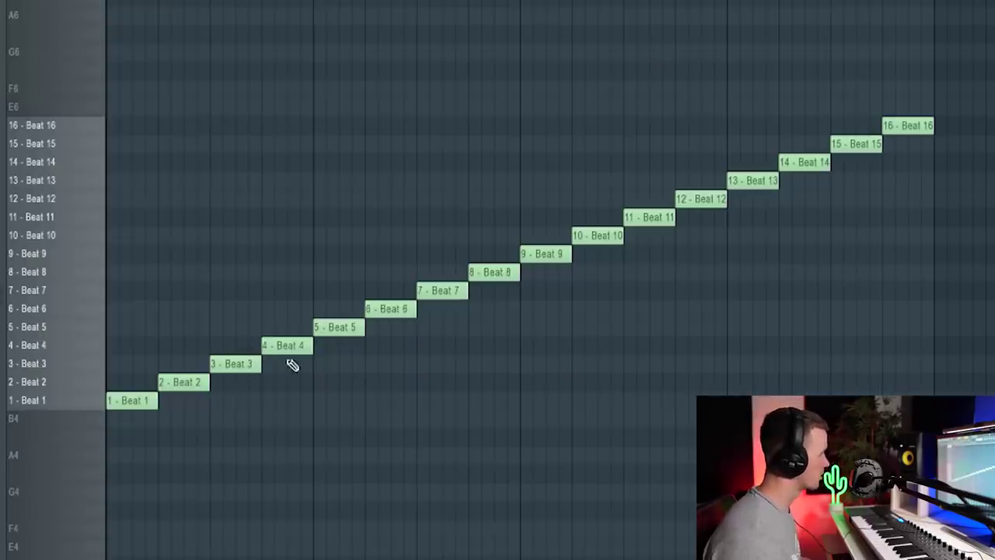
Rearrange the sliced sample in the piano roll, lowering the fifth, sixth and seventh notes by one slice and moving the last two notes lower
{"action": "key", "text": "space"}
{"action": "left_click_drag", "start_coordinate": [340, 334], "coordinate": [348, 350]}
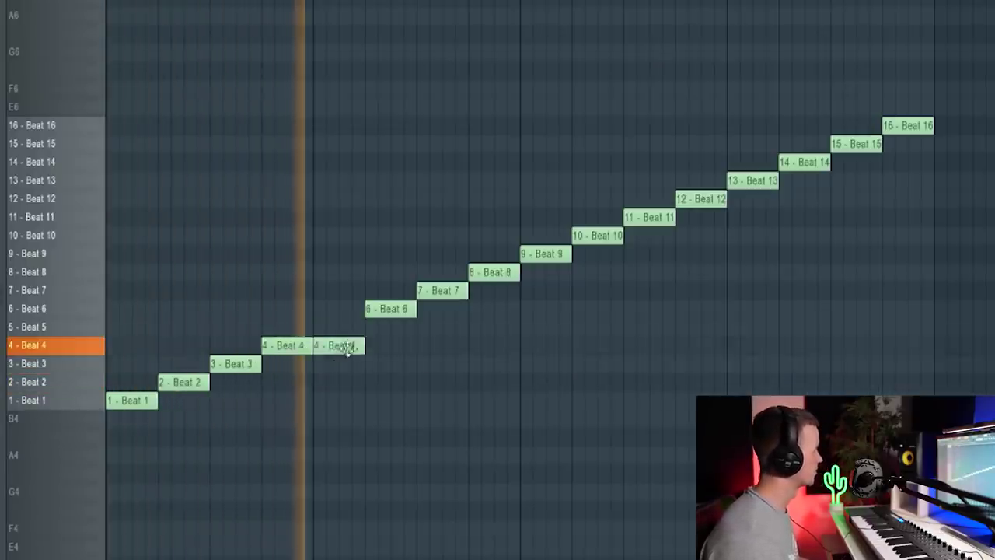
{"action": "left_click_drag", "start_coordinate": [397, 315], "coordinate": [396, 333]}
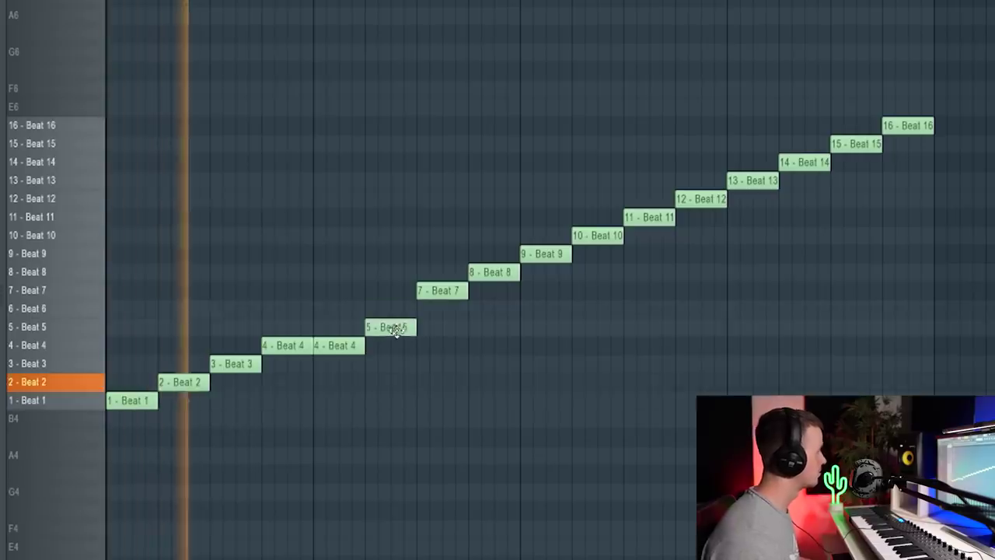
{"action": "left_click_drag", "start_coordinate": [444, 289], "coordinate": [451, 311]}
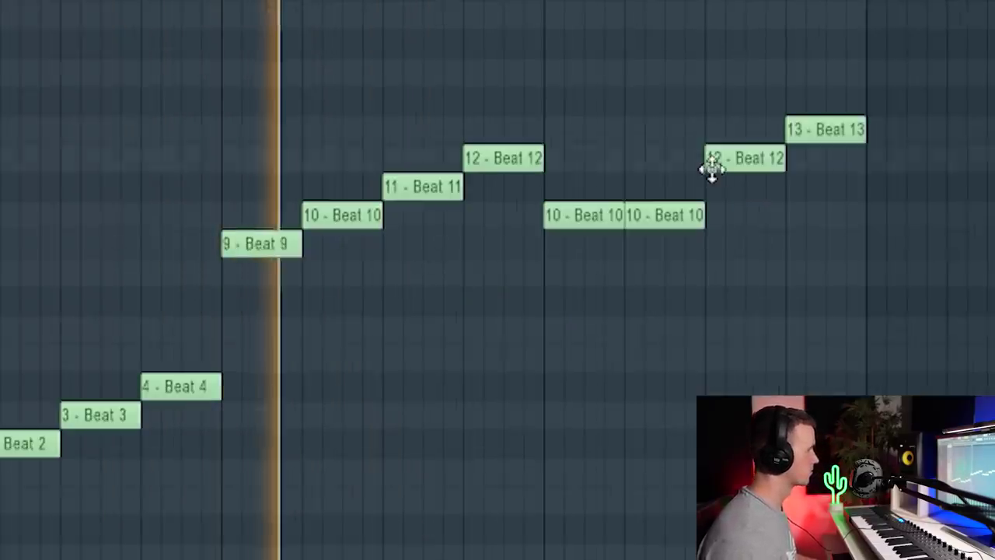
{"action": "left_click_drag", "start_coordinate": [710, 160], "coordinate": [711, 187]}
{"action": "left_click_drag", "start_coordinate": [785, 129], "coordinate": [811, 173]}
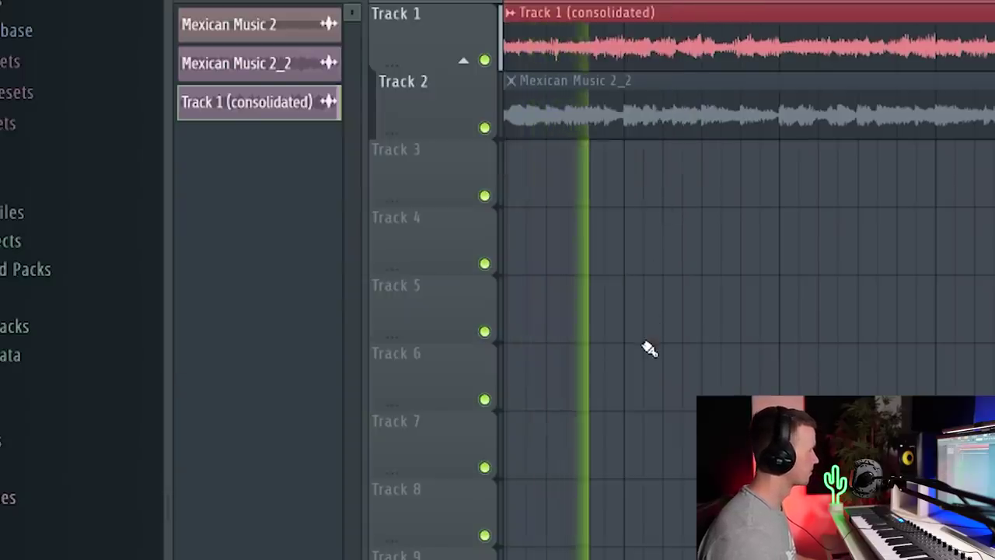
Close the HalfTime effect and return to the playlist
{"action": "scroll", "coordinate": [649, 349], "scroll_direction": "down", "scroll_amount": 3}
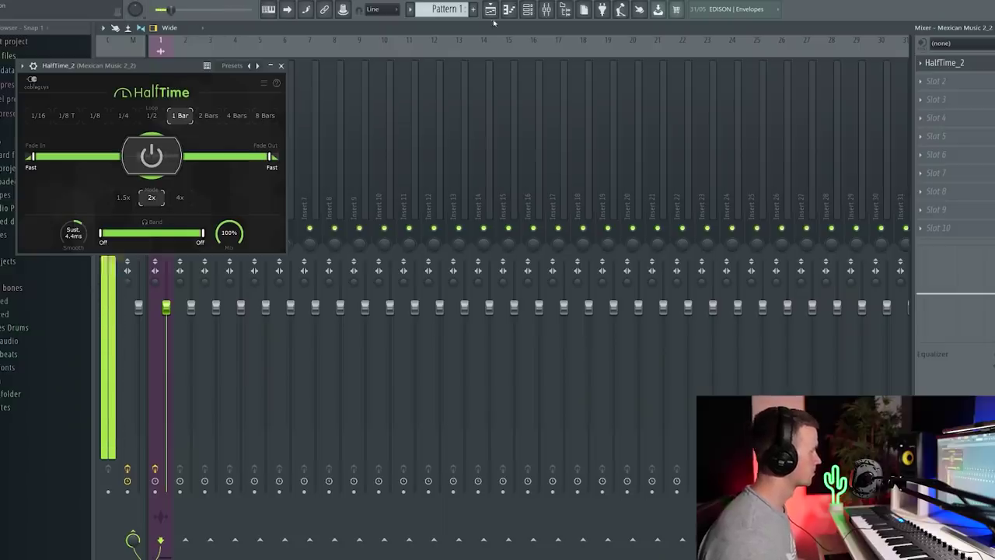
{"action": "left_click", "coordinate": [490, 9]}
{"action": "left_click", "coordinate": [281, 66]}
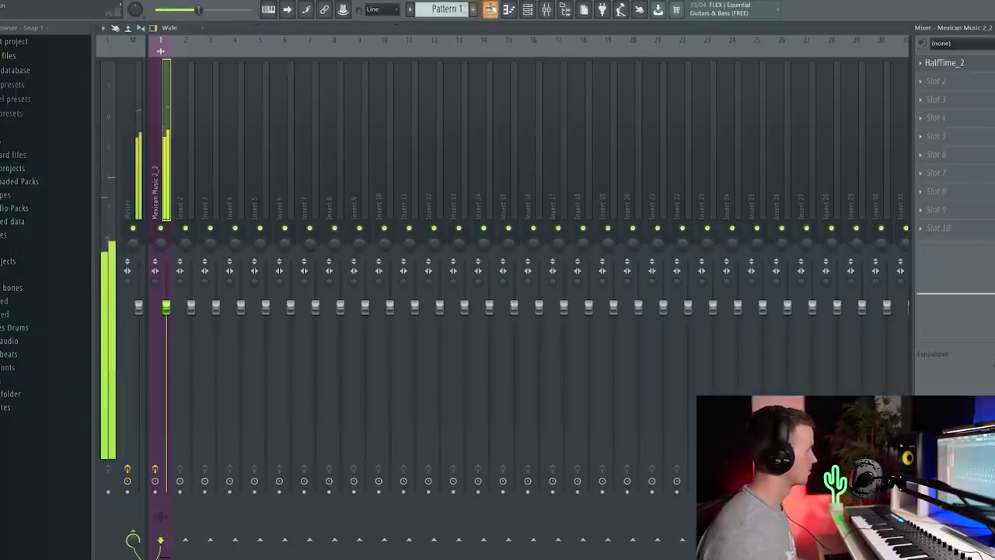
{"action": "left_click", "coordinate": [490, 9]}
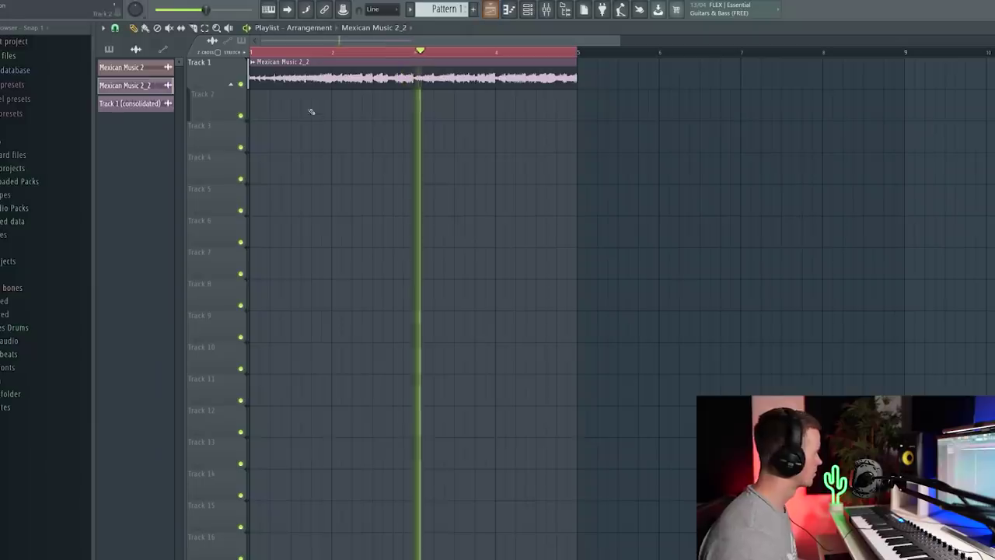
Open the settings of the Mexican Music 2_2 clip and adjust its time-stretching pitch during playback
{"action": "double_click", "coordinate": [312, 84]}
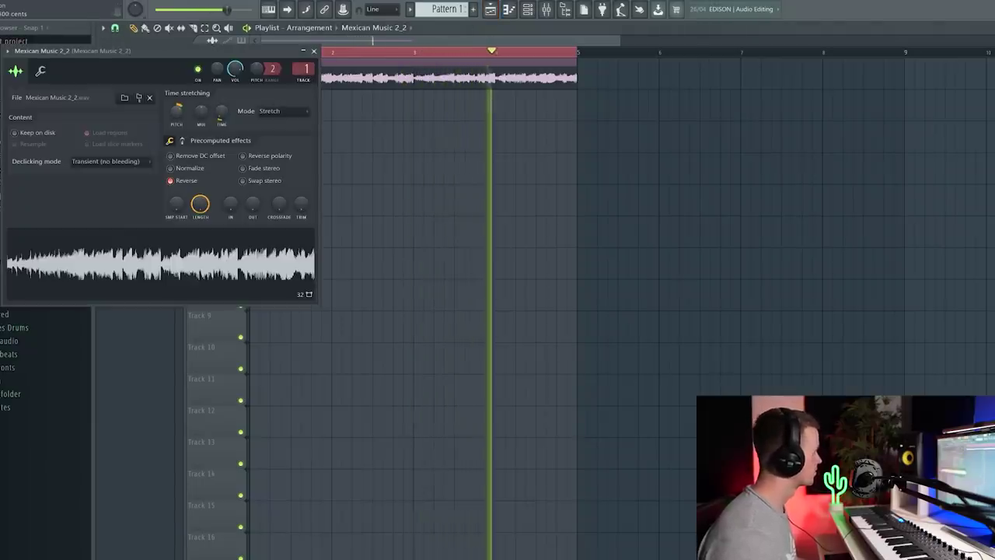
{"action": "key", "text": "space"}
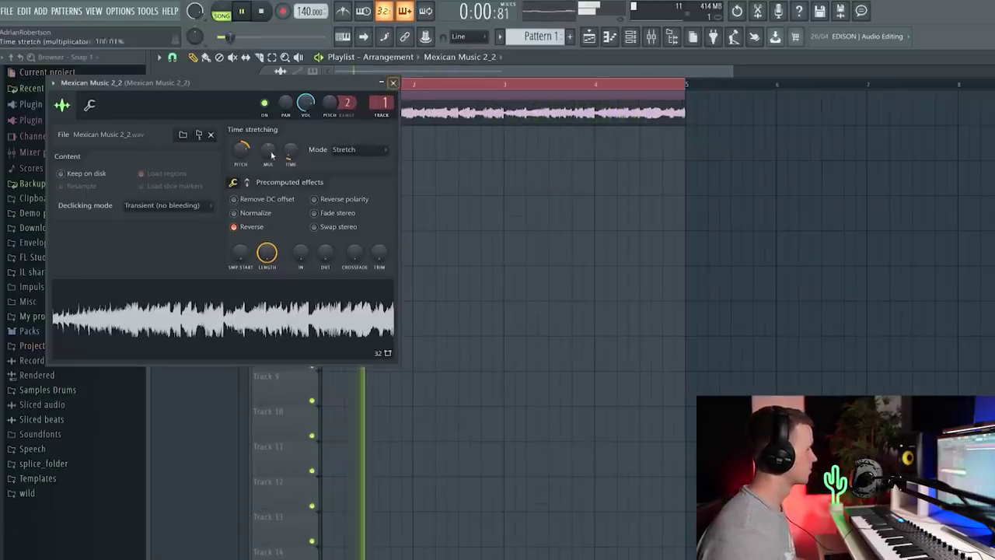
{"action": "left_click_drag", "start_coordinate": [239, 156], "coordinate": [242, 154]}
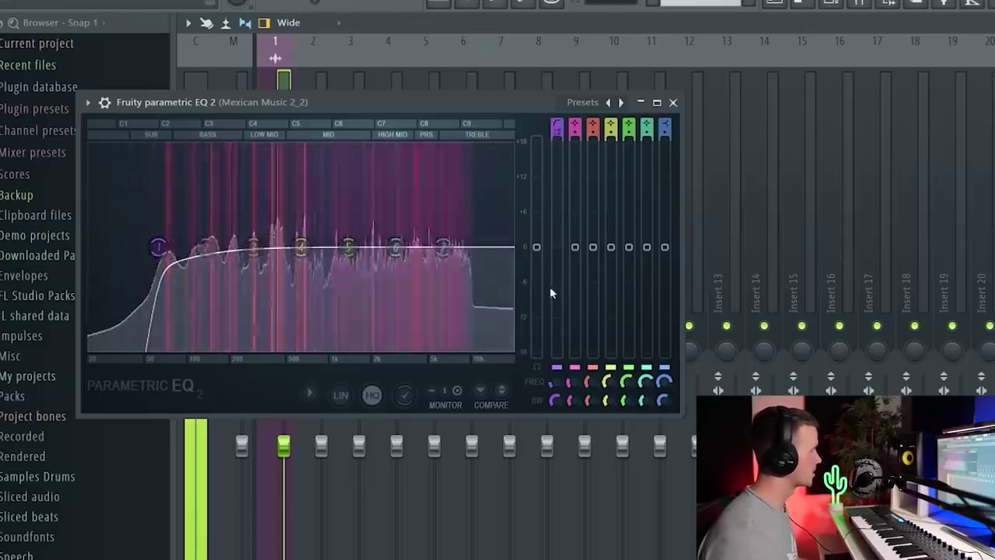
Adjust the low-cut frequency of band 1 in Fruity Parametric EQ 2 and lower the centre node in SmoothOperator
{"action": "left_click_drag", "start_coordinate": [553, 382], "coordinate": [553, 358]}
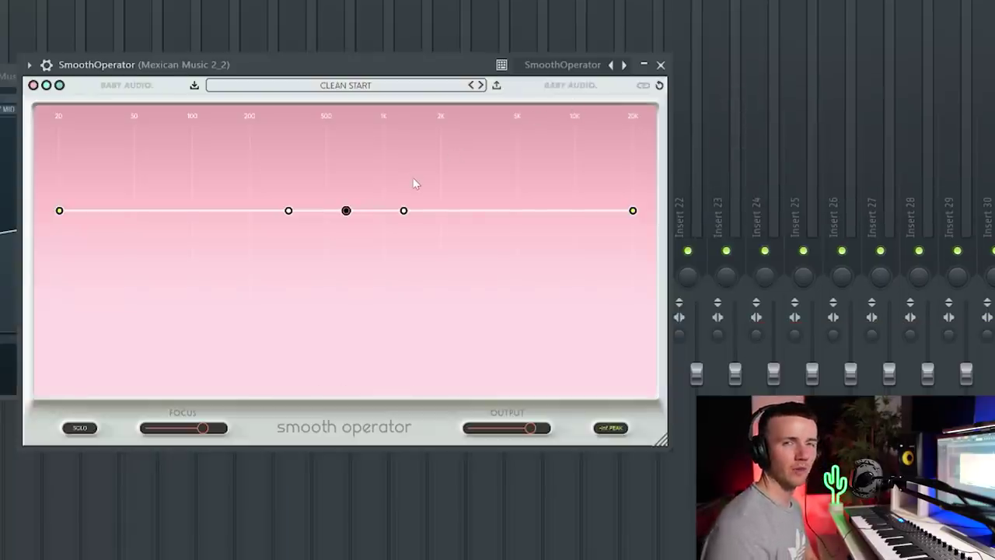
{"action": "left_click_drag", "start_coordinate": [347, 218], "coordinate": [350, 229]}
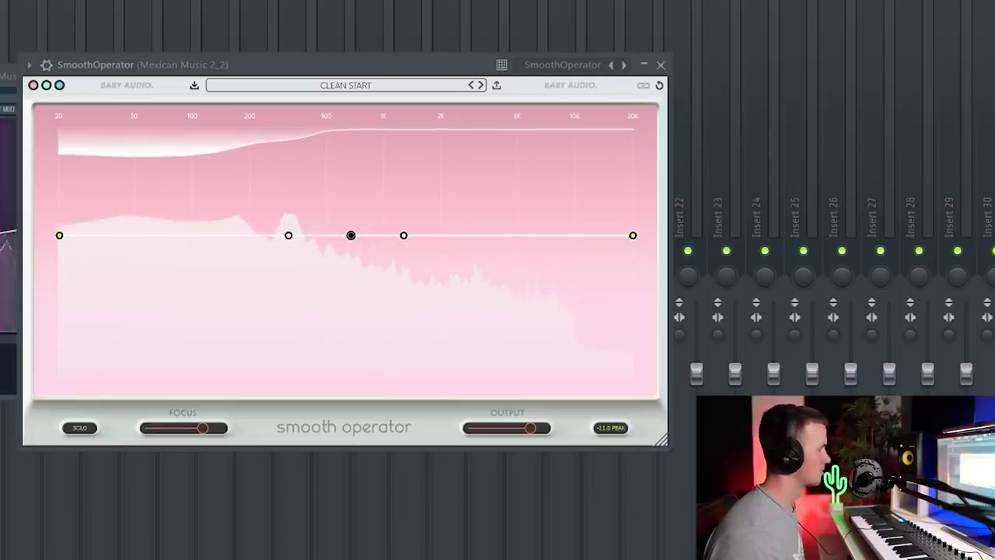
{"action": "left_click", "coordinate": [661, 66]}
{"action": "left_click", "coordinate": [417, 76]}
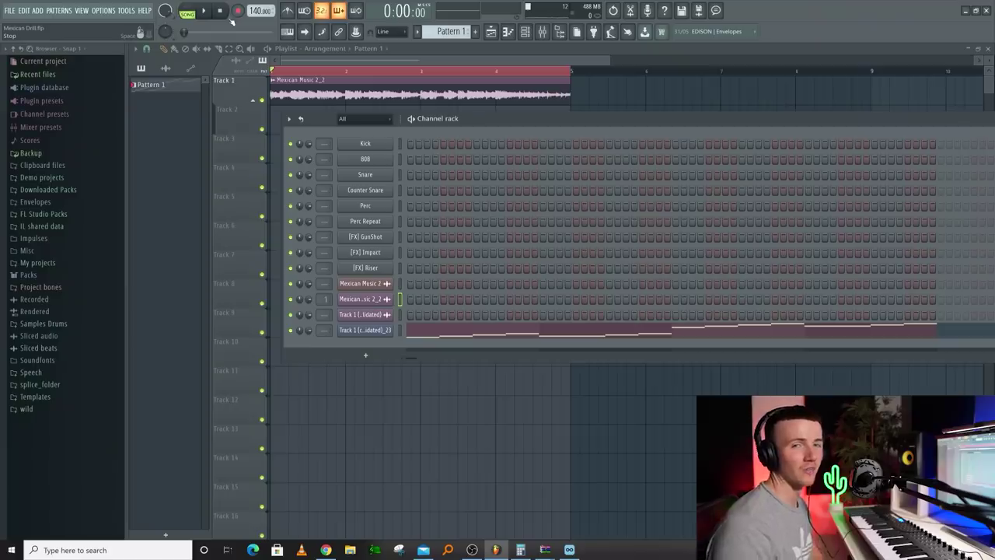
Bring in the vocal loop GC_vocal_loop_mexican_01_118_D on Track 2 and slice it at bar 2
{"action": "left_click", "coordinate": [570, 550]}
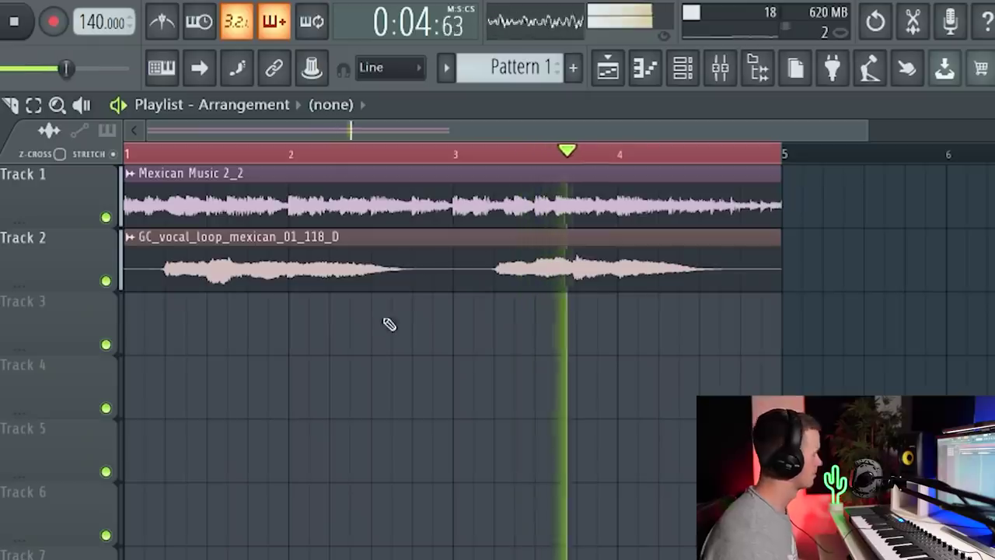
{"action": "key", "text": "space"}
{"action": "left_click", "coordinate": [390, 268]}
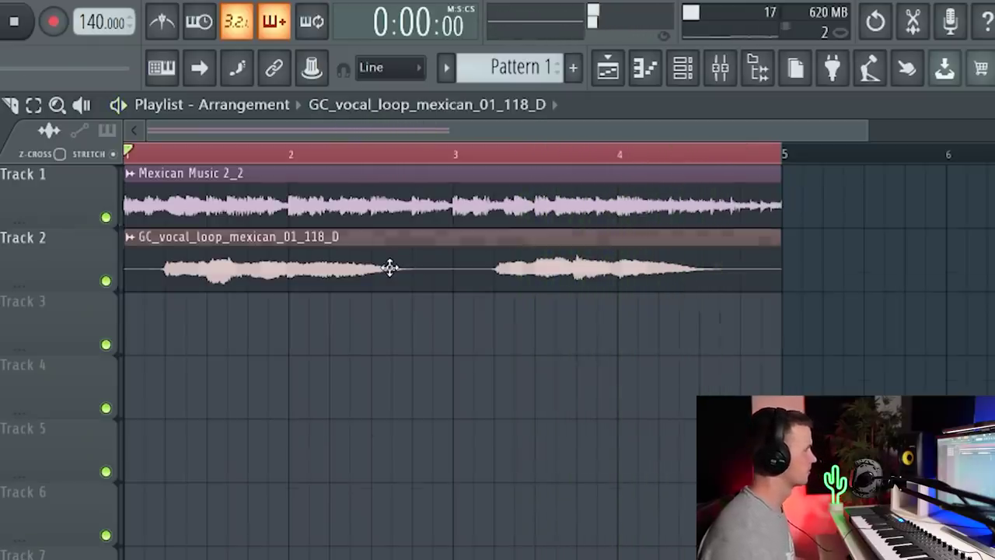
{"action": "key", "text": "c"}
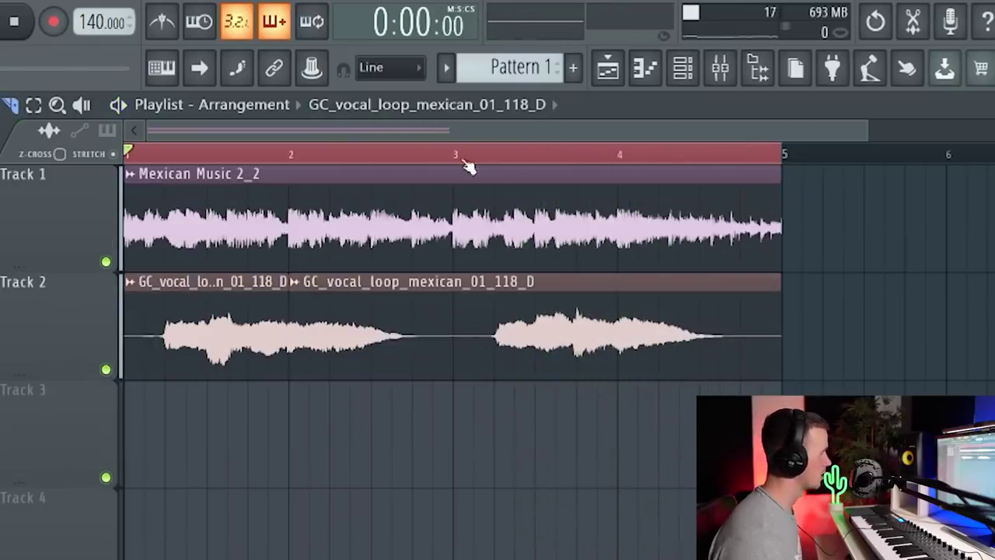
{"action": "key", "text": "space"}
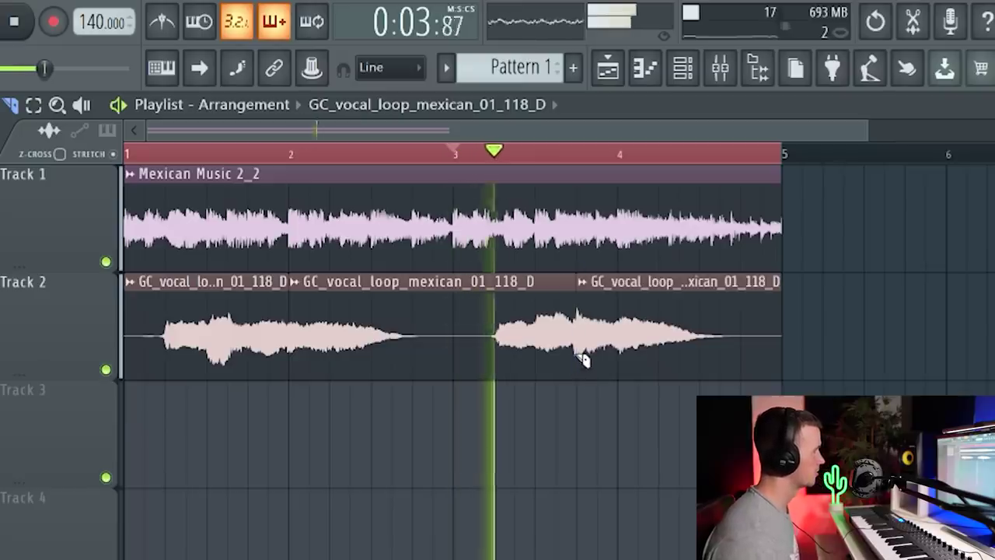
{"action": "key", "text": "space"}
{"action": "key", "text": "ctrl+z"}
Slice the vocal clip on Track 2 at the fourth beat of bar 3 and at bar 4
{"action": "key", "text": "space"}
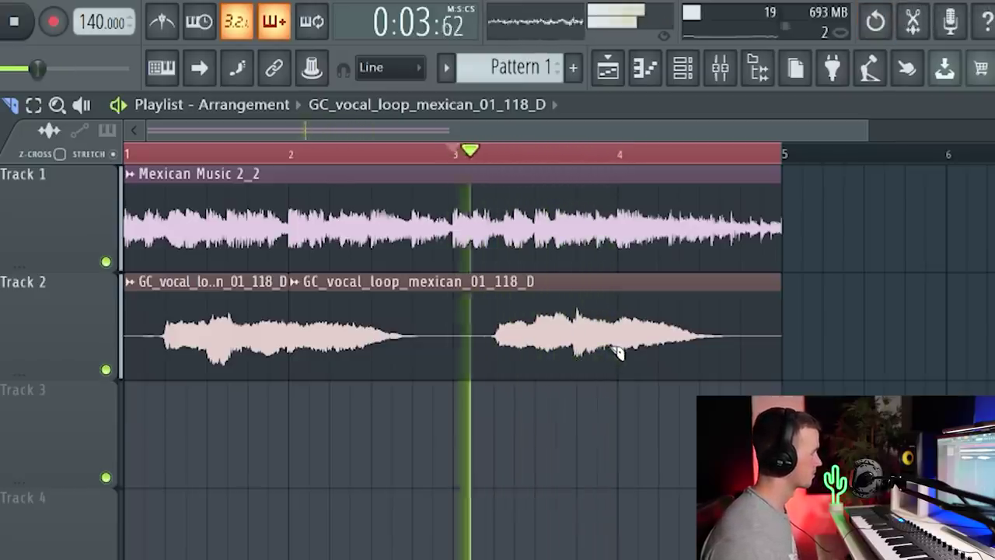
{"action": "left_click", "coordinate": [576, 334]}
{"action": "left_click", "coordinate": [617, 336]}
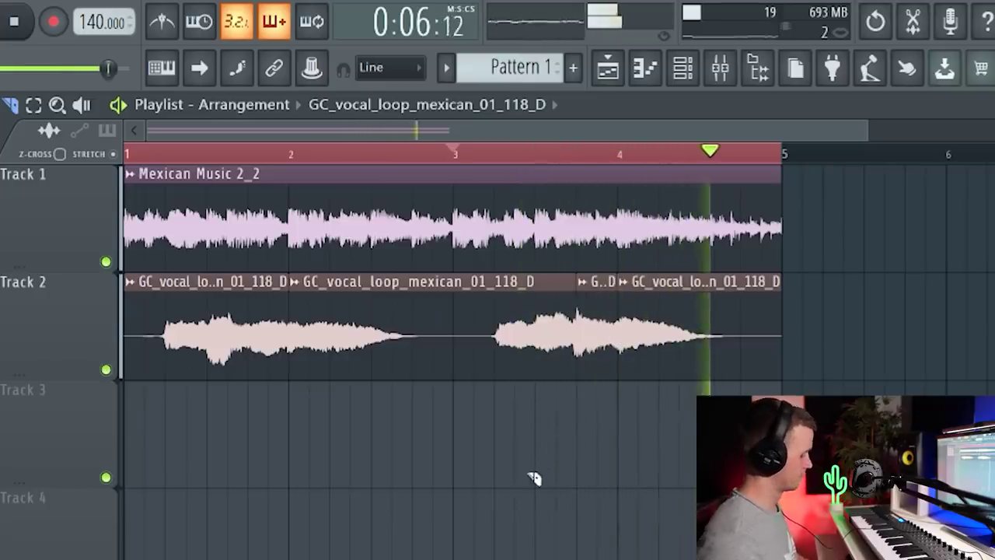
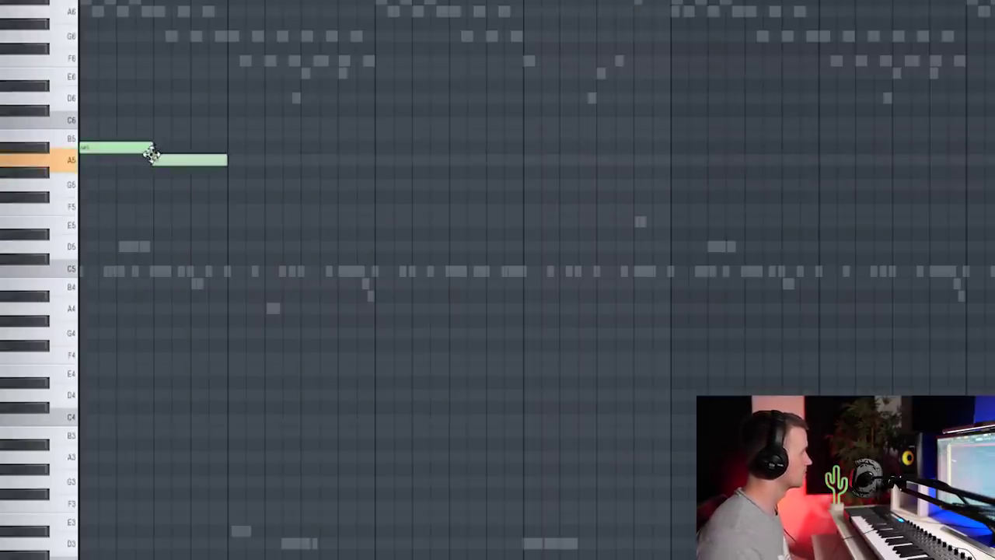
Add melody notes: A5 after the opening A#5, the same A#5–A5 pair four bars on, and a half-bar F6 ending the second bar
{"action": "key", "text": "space"}
{"action": "left_click", "coordinate": [155, 162]}
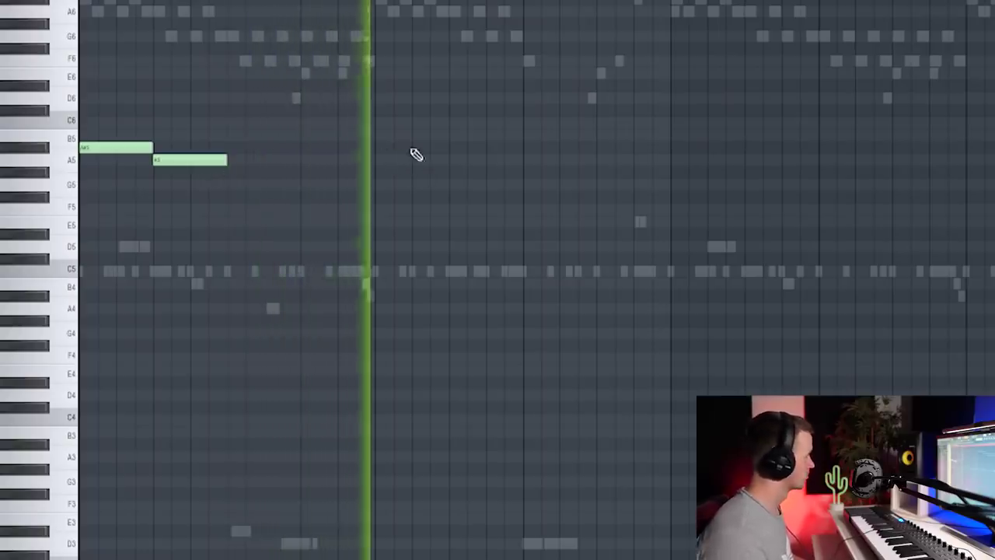
{"action": "left_click_drag", "start_coordinate": [674, 125], "coordinate": [685, 160]}
{"action": "left_click", "coordinate": [745, 161]}
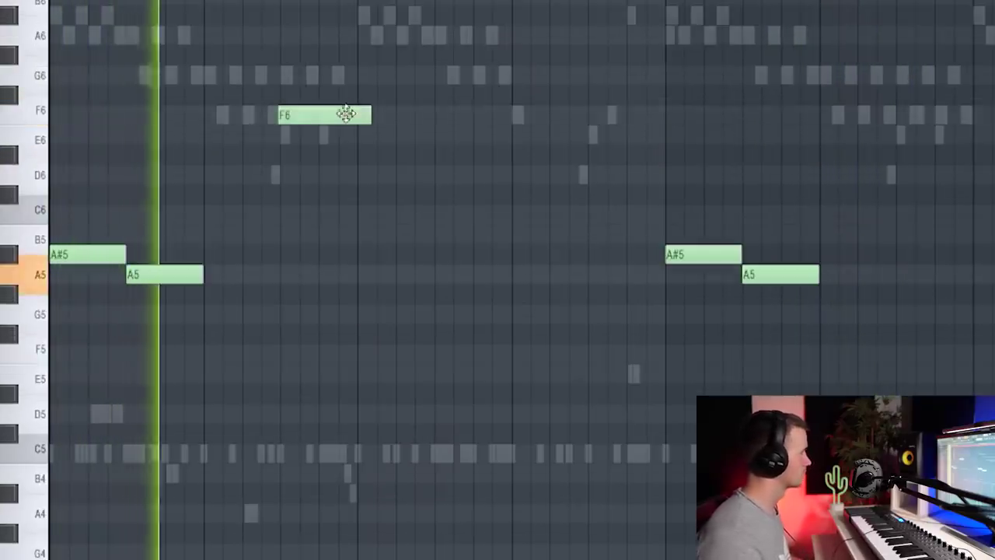
{"action": "left_click_drag", "start_coordinate": [374, 114], "coordinate": [358, 116]}
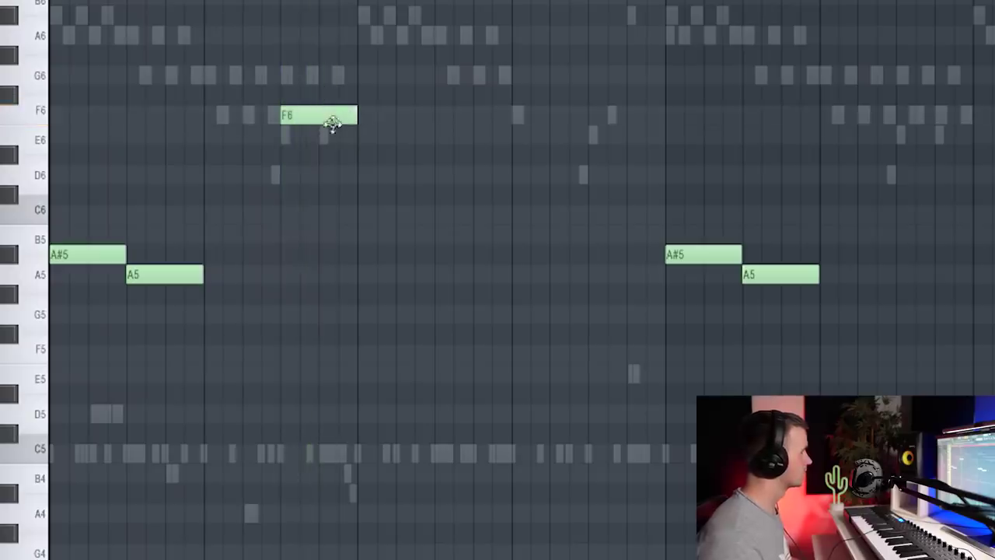
Split the half-bar F6 note in bar 2 into two equal notes and add a short D6 slide note just before the first A5
{"action": "left_click", "coordinate": [321, 120]}
{"action": "key", "text": "p"}
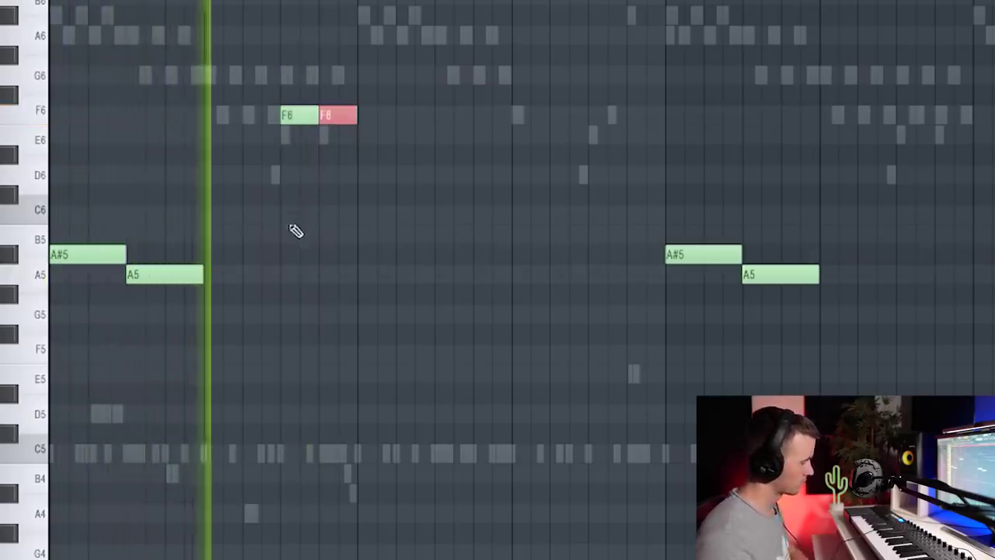
{"action": "left_click", "coordinate": [279, 258]}
{"action": "left_click", "coordinate": [129, 136]}
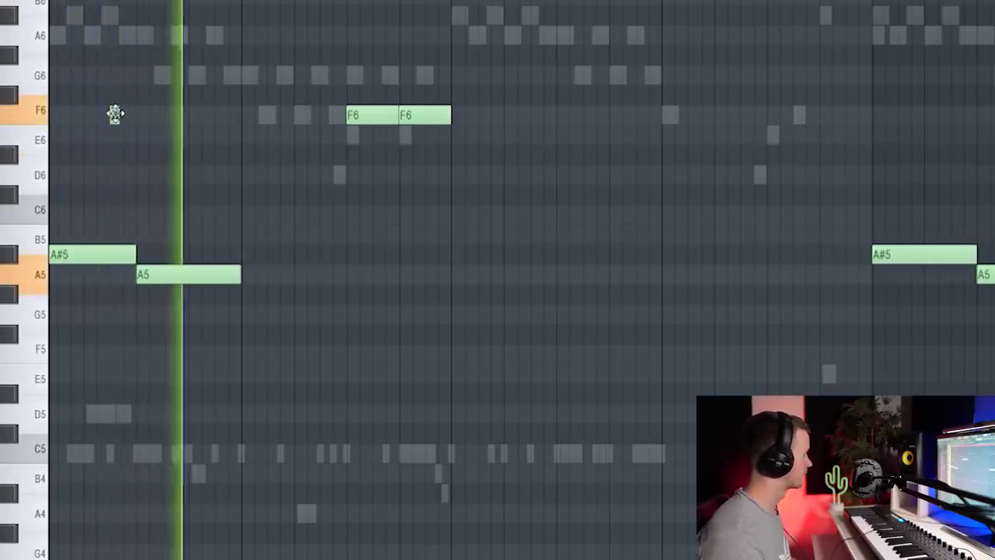
{"action": "scroll", "coordinate": [116, 117], "scroll_direction": "up", "scroll_amount": 3}
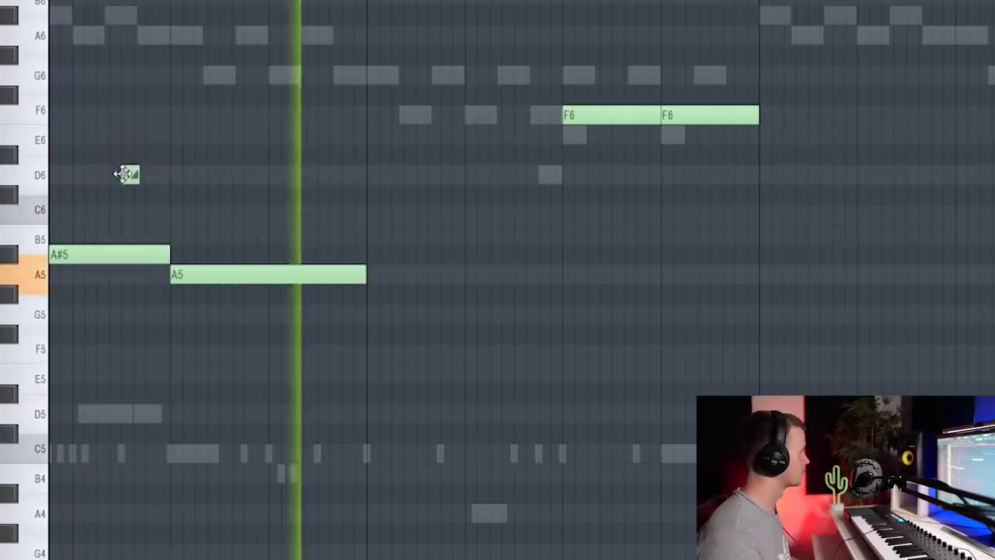
{"action": "left_click", "coordinate": [126, 173]}
{"action": "scroll", "coordinate": [129, 172], "scroll_direction": "down", "scroll_amount": 4}
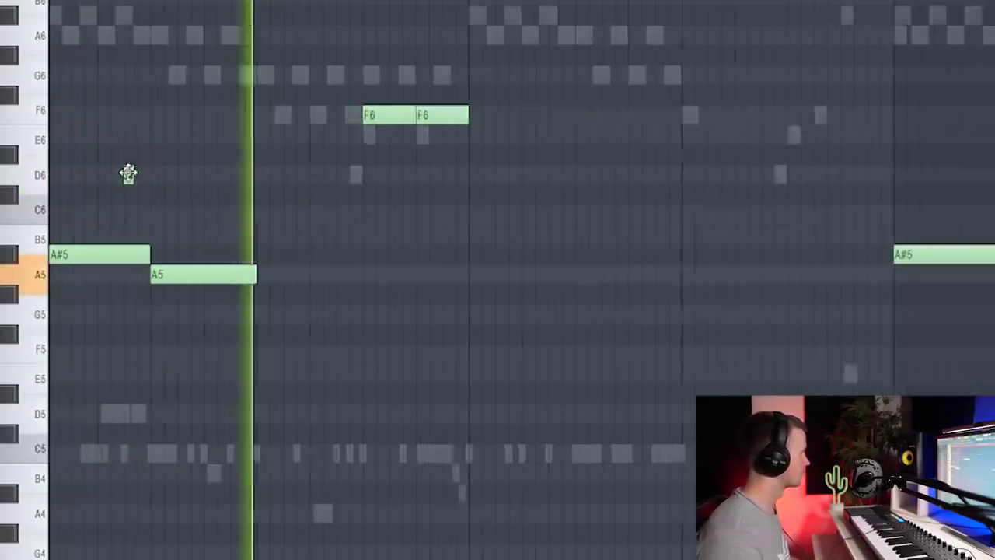
Add an A5 note before the F6 pair in bar 2, split it in two, and place a short A6 slide note above it
{"action": "left_click_drag", "start_coordinate": [232, 279], "coordinate": [265, 281]}
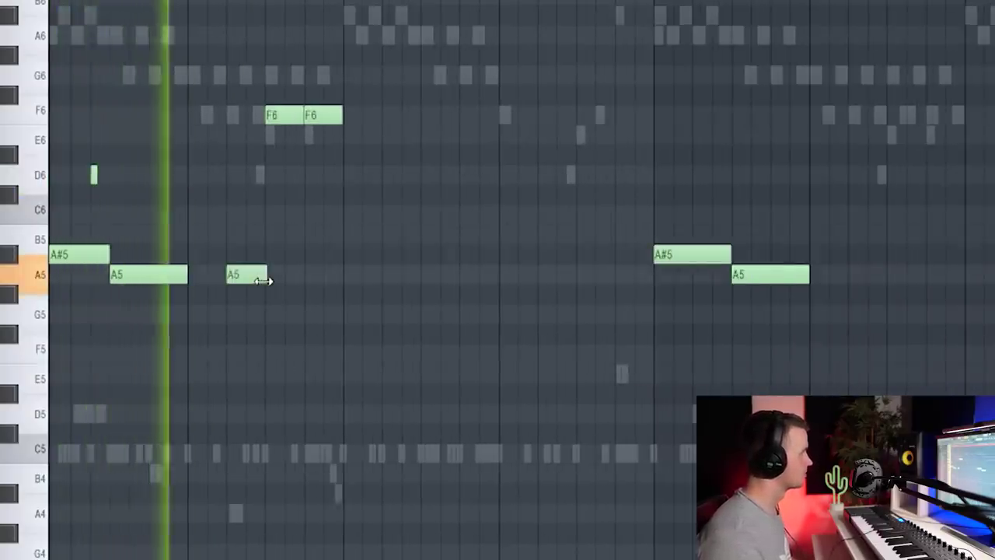
{"action": "scroll", "coordinate": [266, 275], "scroll_direction": "up", "scroll_amount": 2}
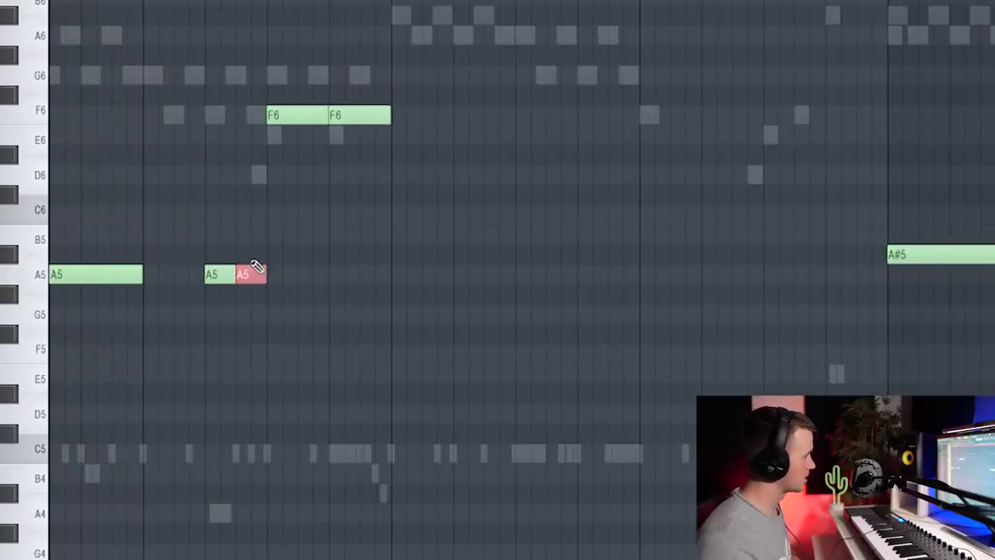
{"action": "scroll", "coordinate": [259, 250], "scroll_direction": "down", "scroll_amount": 2}
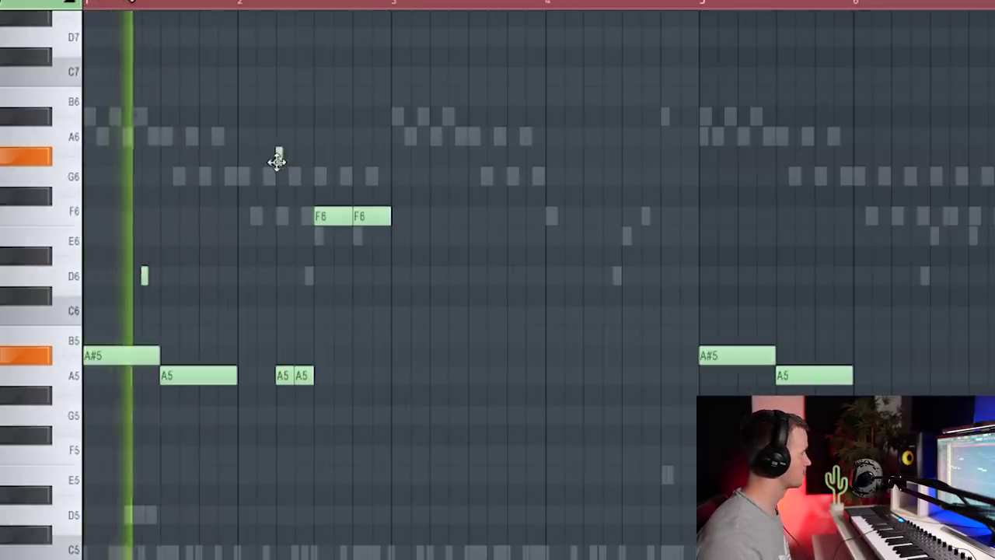
{"action": "left_click_drag", "start_coordinate": [277, 158], "coordinate": [278, 136]}
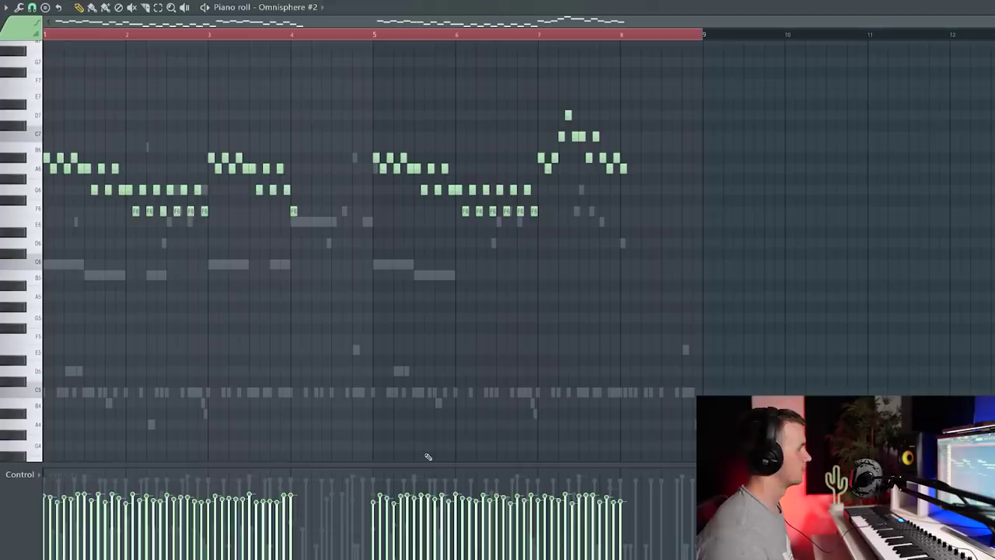
Transpose all Omnisphere #2 notes up two semitones
{"action": "key", "text": "ctrl+a"}
{"action": "key", "text": "Up"}
{"action": "key", "text": "Up"}
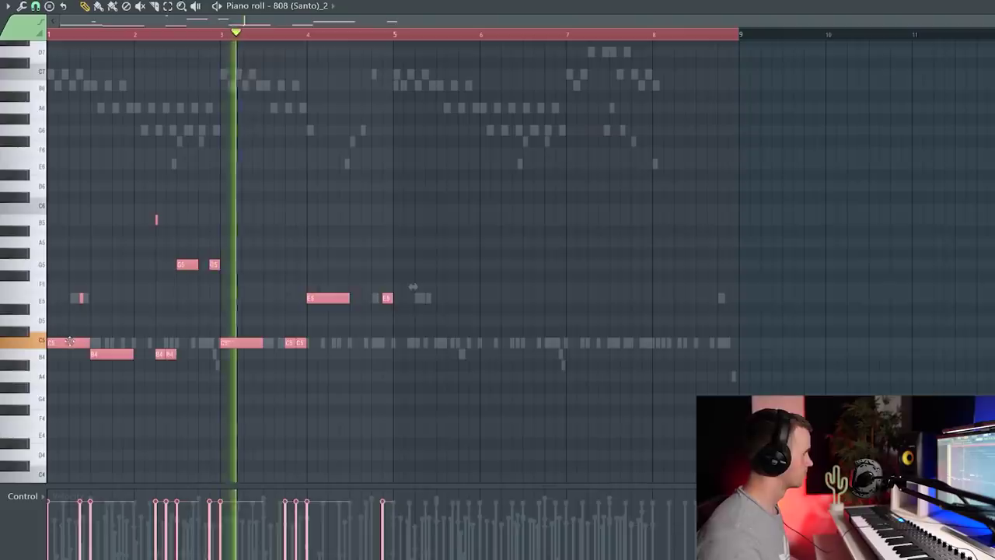
Duplicate the four-bar 808 (Santo)_2 pattern so the copy starts at bar 5
{"action": "key", "text": "ctrl+b"}
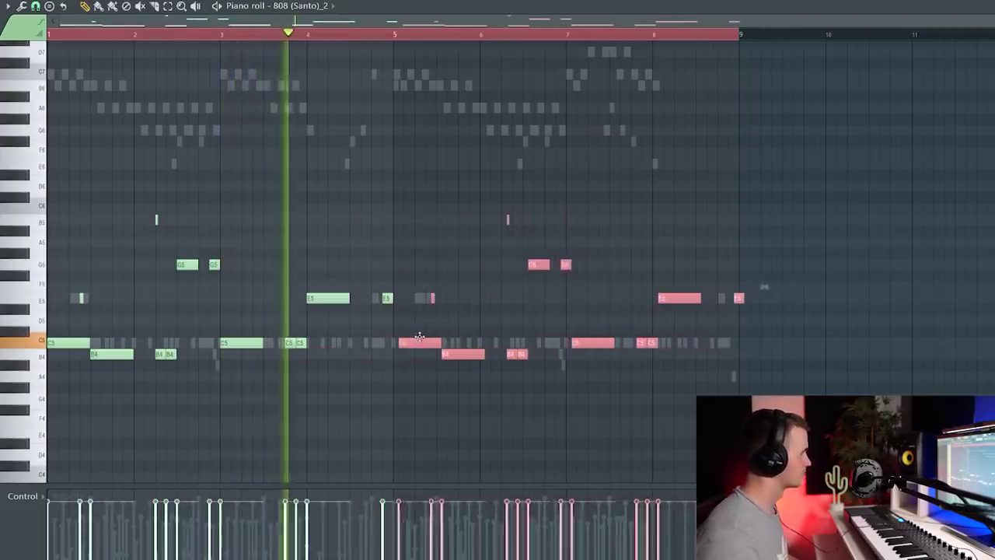
{"action": "left_click", "coordinate": [411, 297], "text": "ctrl"}
{"action": "scroll", "coordinate": [410, 297], "scroll_direction": "up", "scroll_amount": 2}
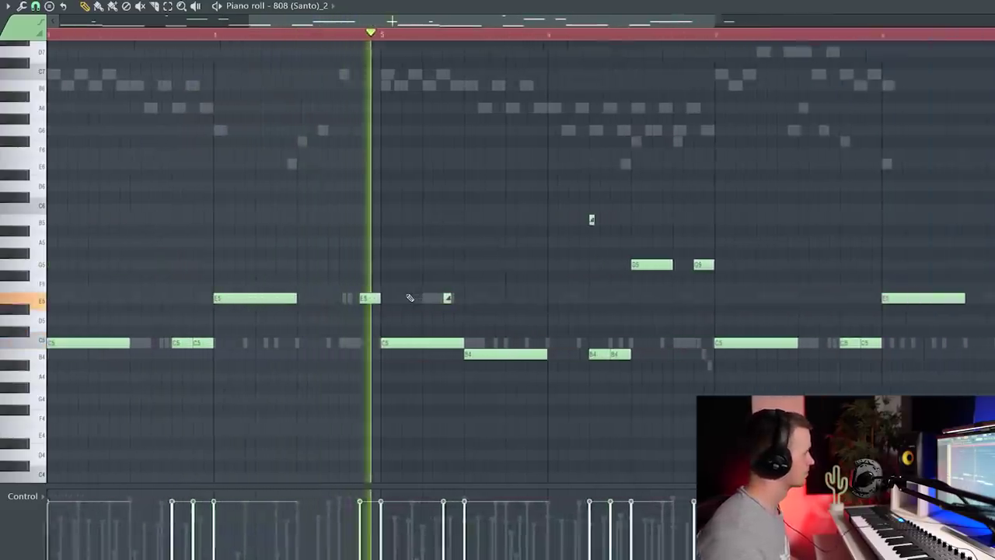
{"action": "scroll", "coordinate": [410, 297], "scroll_direction": "up", "scroll_amount": 2}
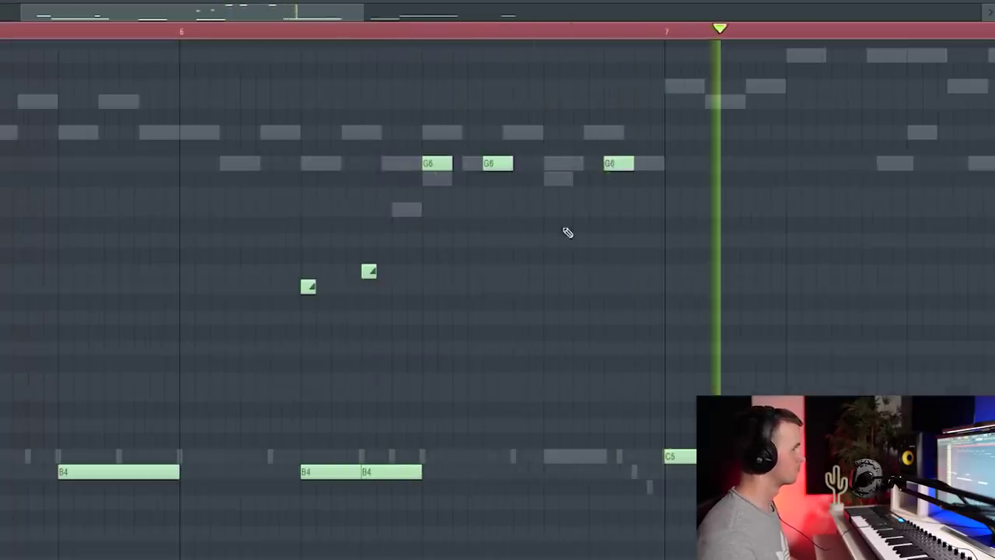
Lower the three G6 notes in bar 6 by an octave and move the last two slide notes of bar 8 to lower pitches
{"action": "scroll", "coordinate": [562, 222], "scroll_direction": "down", "scroll_amount": 4}
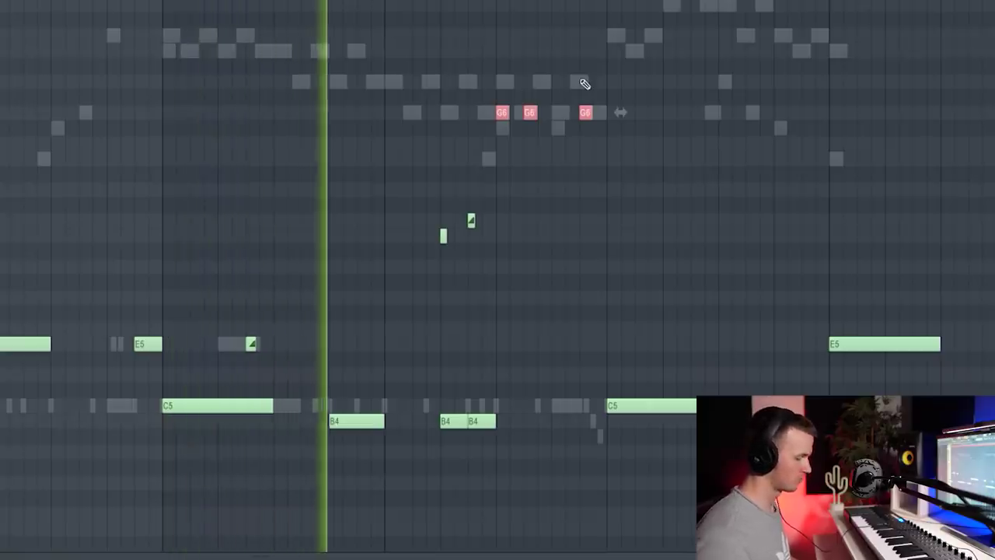
{"action": "key", "text": "ctrl+Down"}
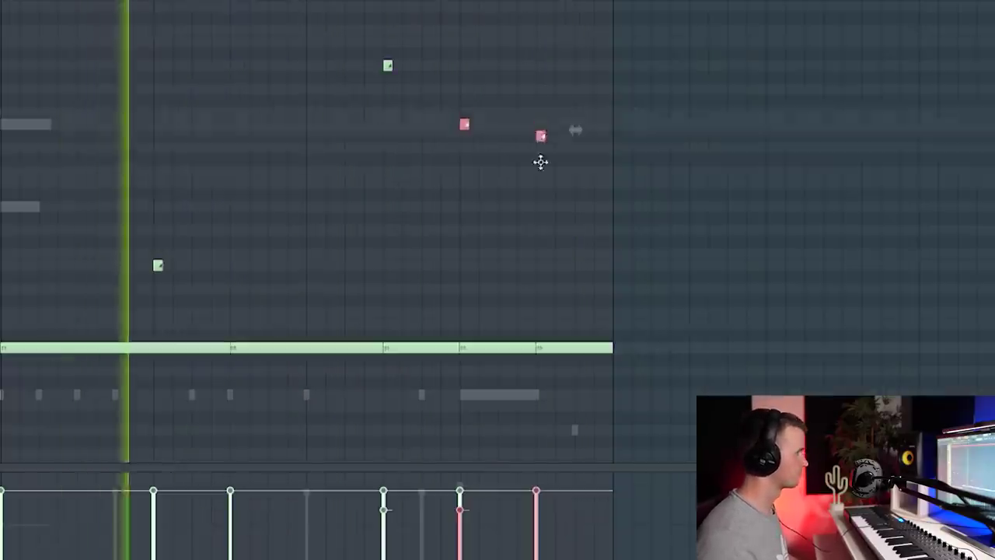
{"action": "left_click_drag", "start_coordinate": [540, 160], "coordinate": [540, 182]}
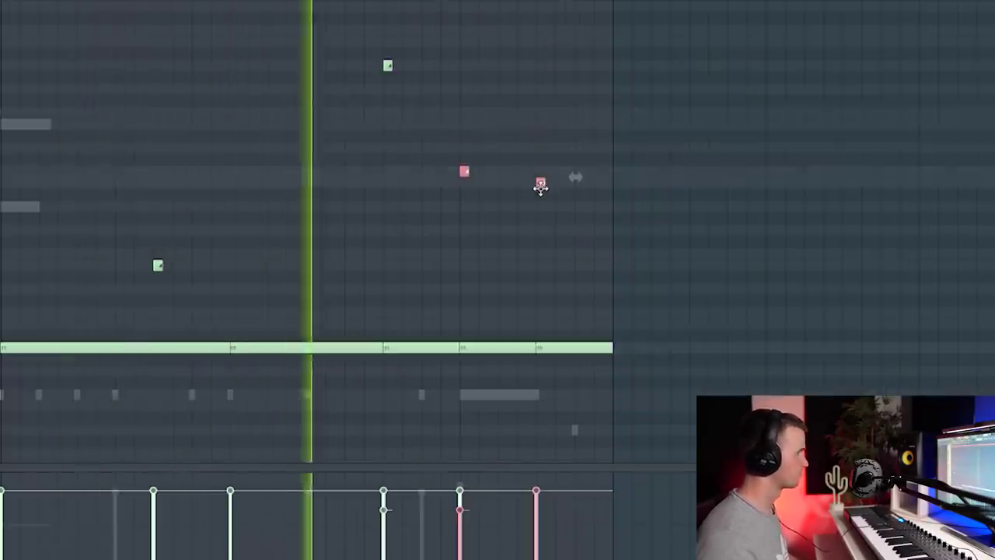
{"action": "left_click", "coordinate": [386, 62]}
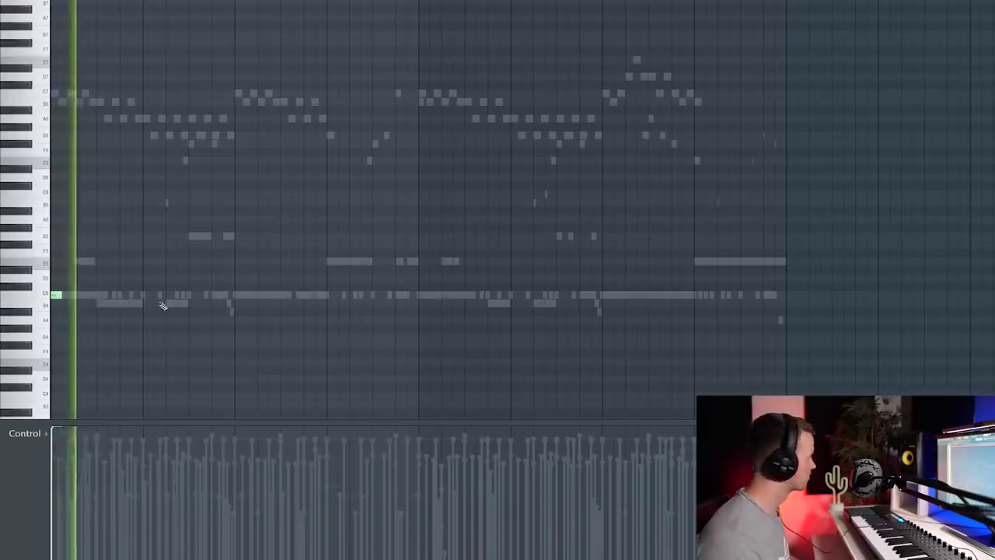
Place C5 kick notes on the third beat of bar 2 and at the start of bars 3 and 4
{"action": "left_click", "coordinate": [195, 297]}
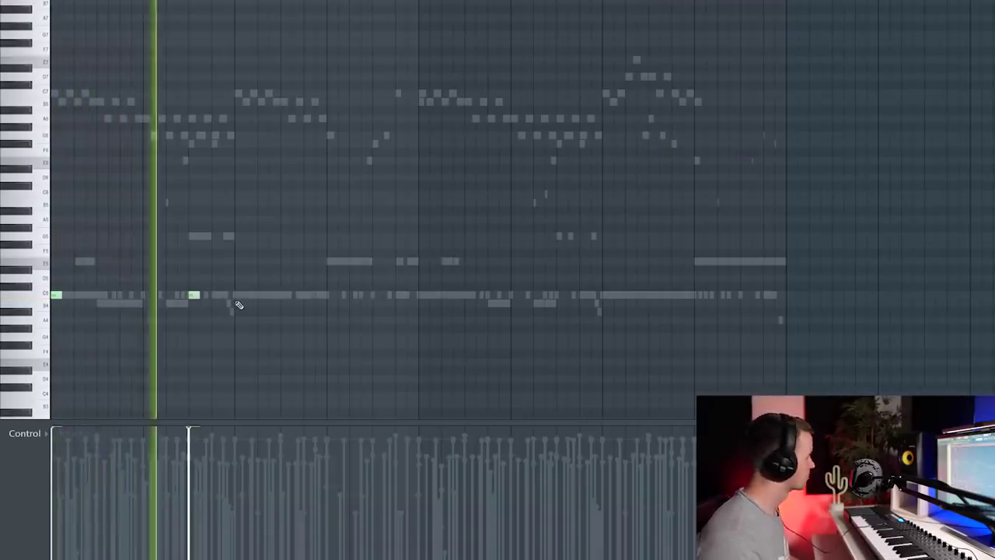
{"action": "left_click", "coordinate": [236, 297]}
{"action": "left_click", "coordinate": [327, 298]}
{"action": "left_click", "coordinate": [379, 297]}
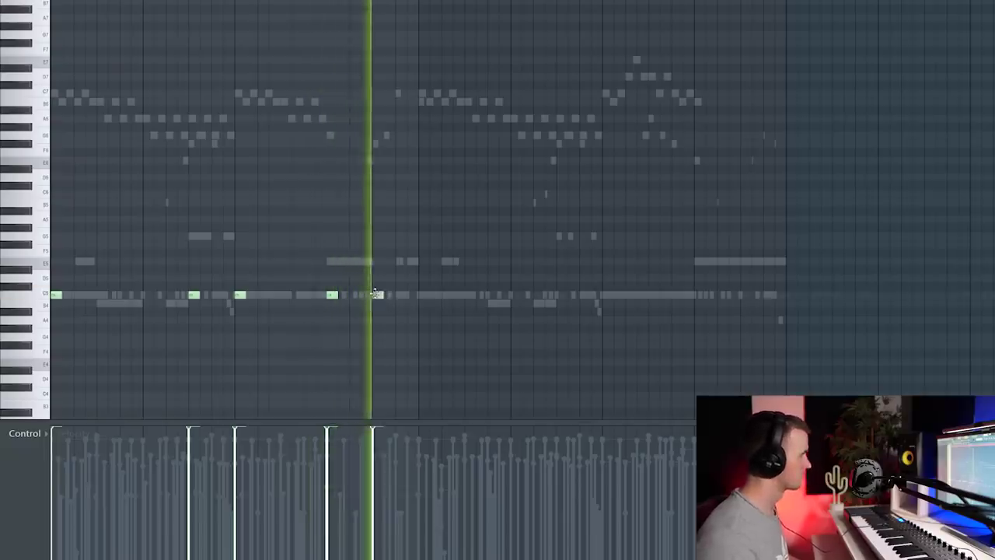
{"action": "right_click", "coordinate": [377, 294]}
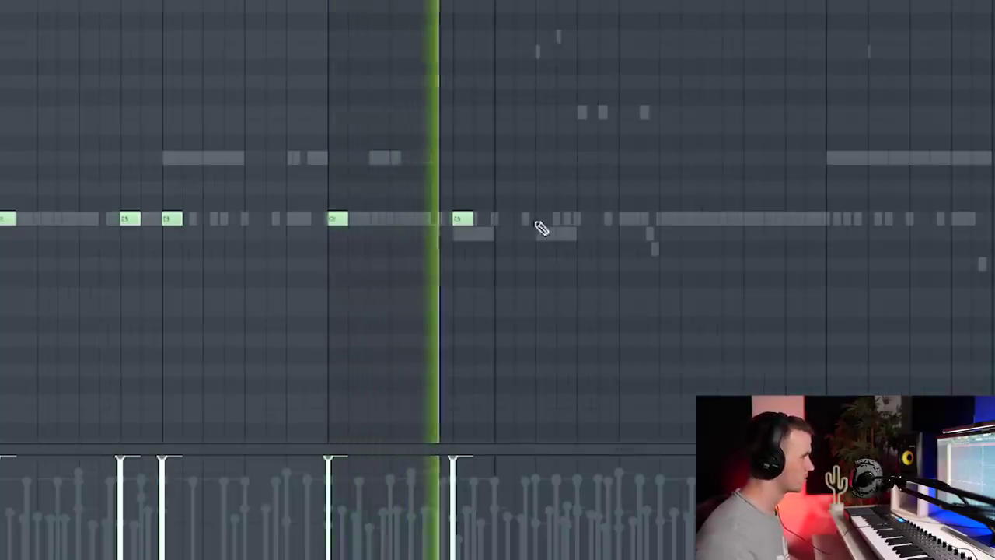
Add two consecutive C5 kicks from beat 3 of bar 6, plus kicks on beats 1 and 4 of bar 7 and beat 1 of bar 8
{"action": "left_click", "coordinate": [589, 221]}
{"action": "left_click", "coordinate": [608, 220]}
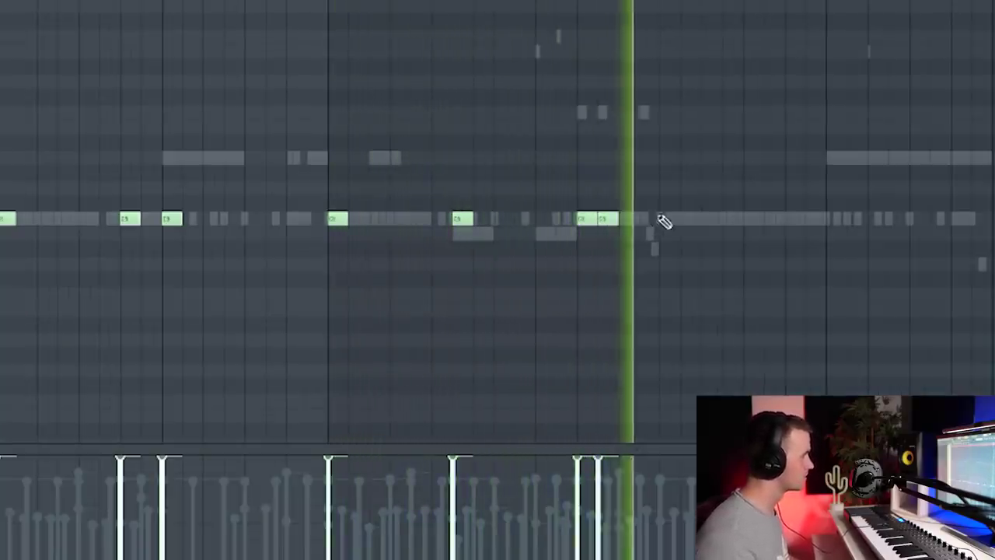
{"action": "left_click", "coordinate": [668, 220]}
{"action": "left_click", "coordinate": [793, 218]}
{"action": "left_click", "coordinate": [834, 219]}
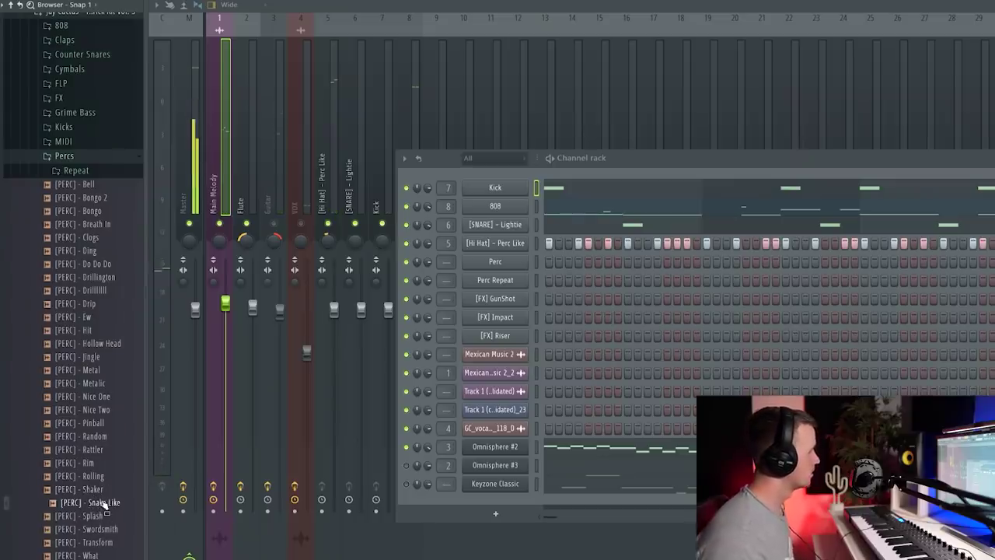
Add the [PERC] - Snake Like sample to the channel rack and pan its four notes alternately left and right
{"action": "left_click_drag", "start_coordinate": [512, 257], "coordinate": [513, 260]}
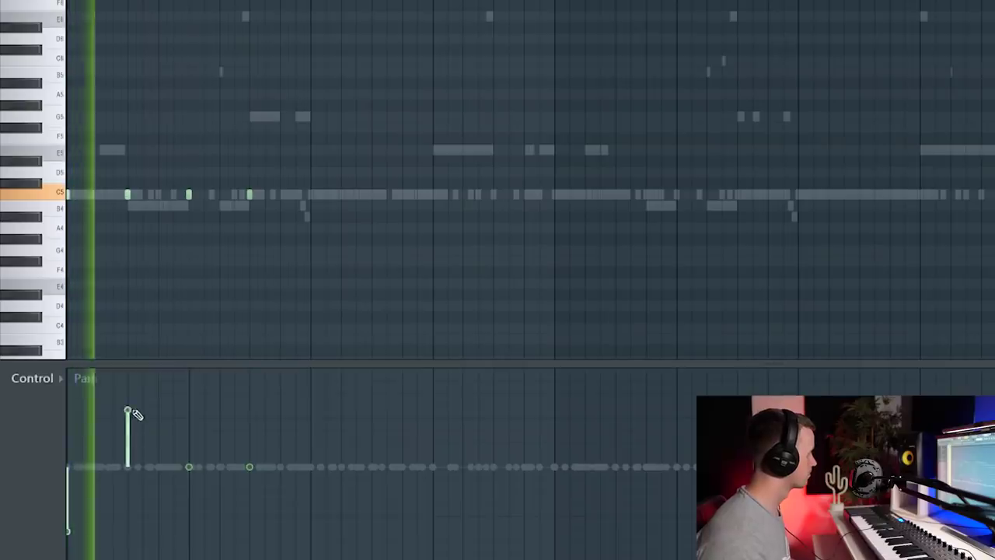
{"action": "left_click_drag", "start_coordinate": [191, 474], "coordinate": [207, 535]}
{"action": "left_click", "coordinate": [248, 424]}
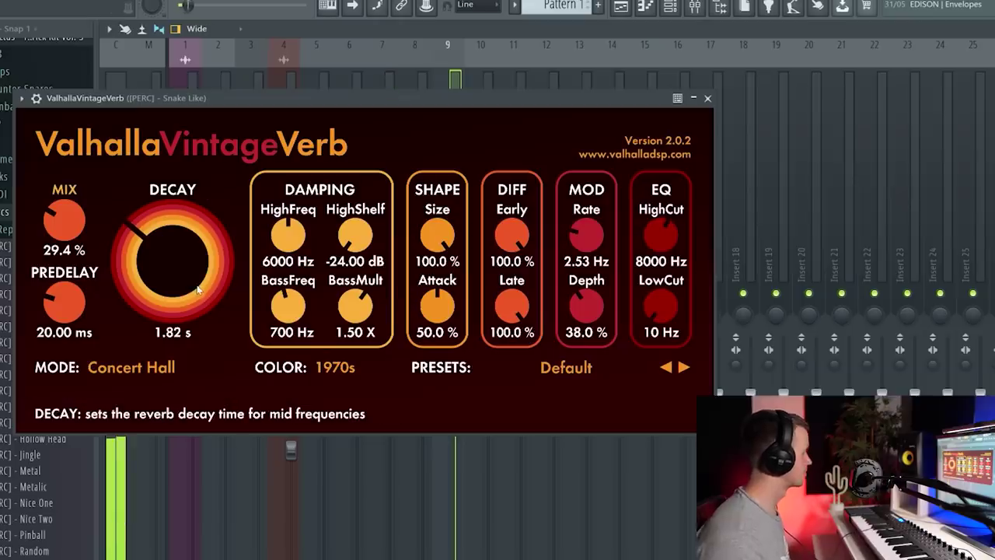
Adjust the ValhallaVintageVerb mix on the Snake Like insert and add the [PERC] - Transform sample below it in the channel rack
{"action": "left_click_drag", "start_coordinate": [70, 222], "coordinate": [75, 233]}
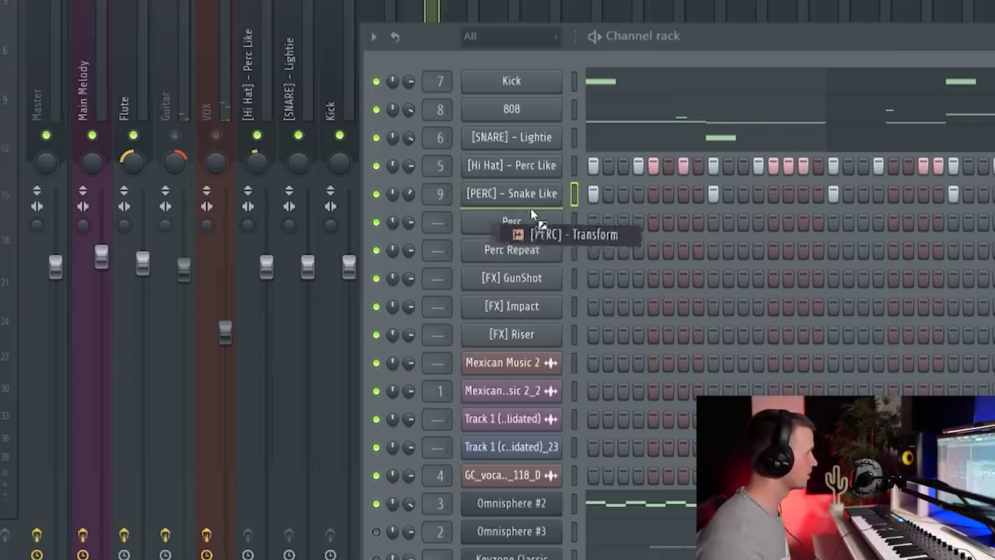
{"action": "left_click_drag", "start_coordinate": [531, 208], "coordinate": [531, 218]}
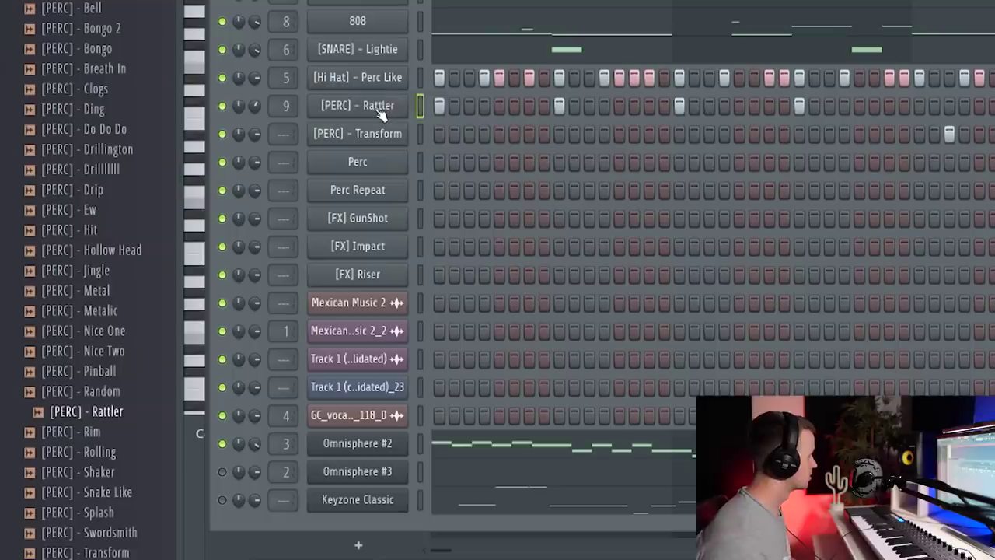
Give the four [PERC] - Rattler notes descending velocities and open the Fruity Parametric EQ 2 on mixer insert 9
{"action": "left_click", "coordinate": [381, 109]}
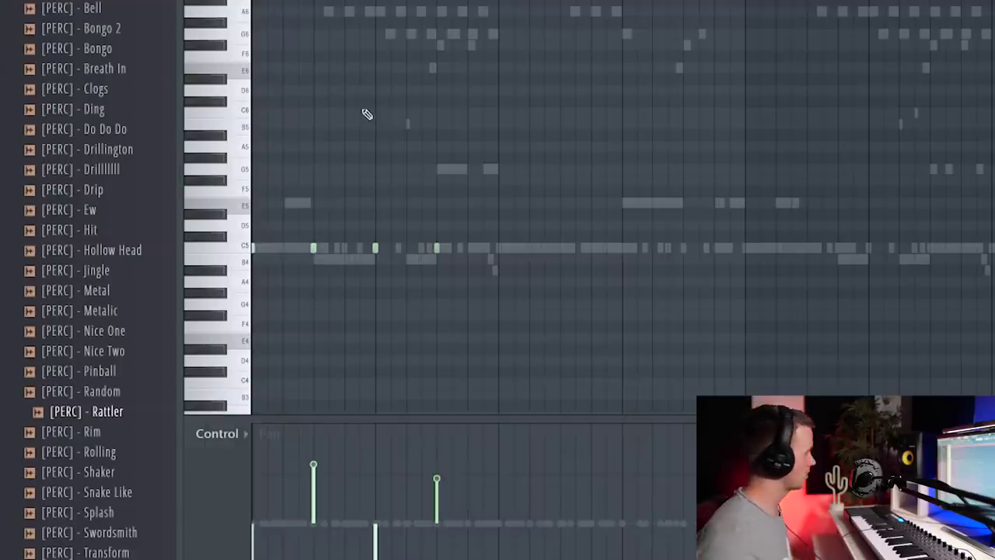
{"action": "left_click", "coordinate": [230, 441]}
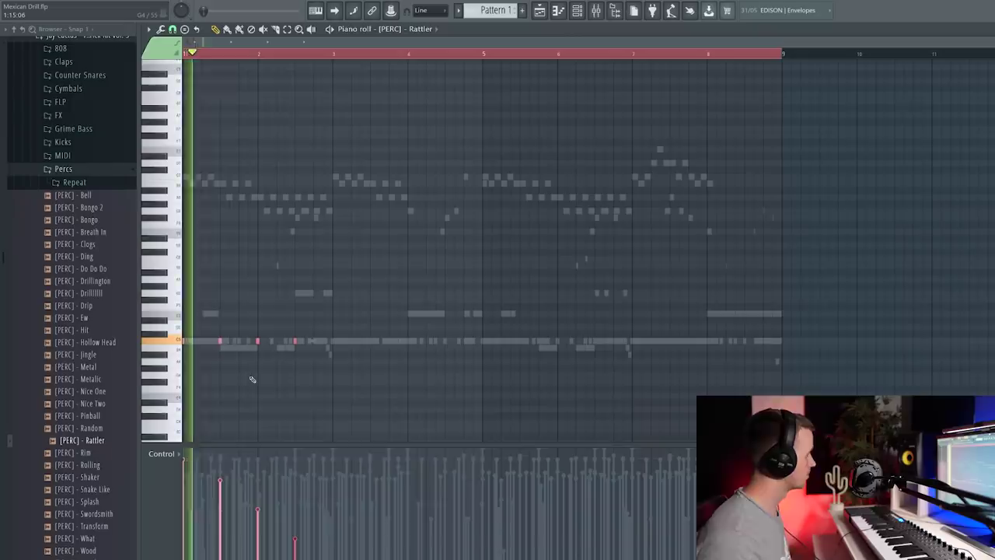
{"action": "left_click", "coordinate": [577, 10]}
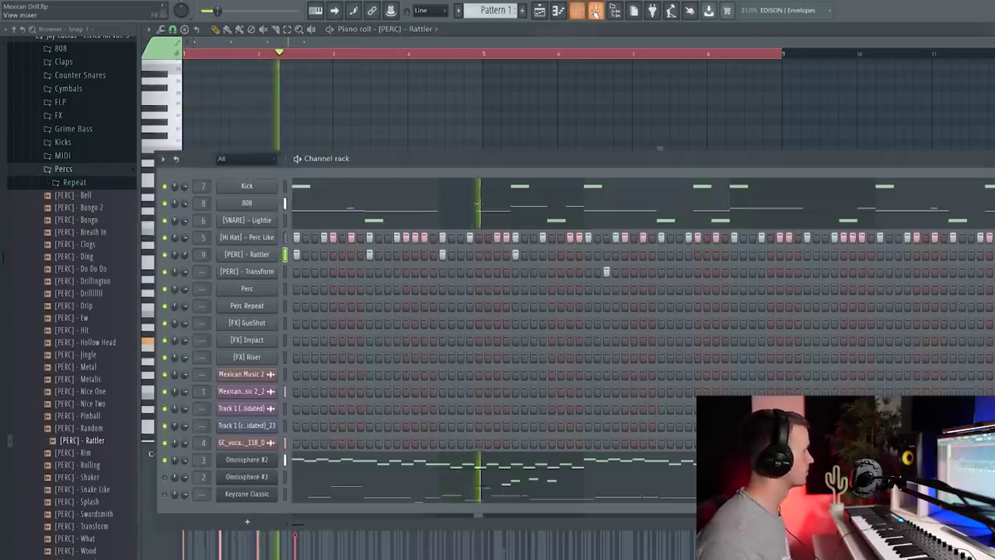
{"action": "left_click", "coordinate": [596, 10]}
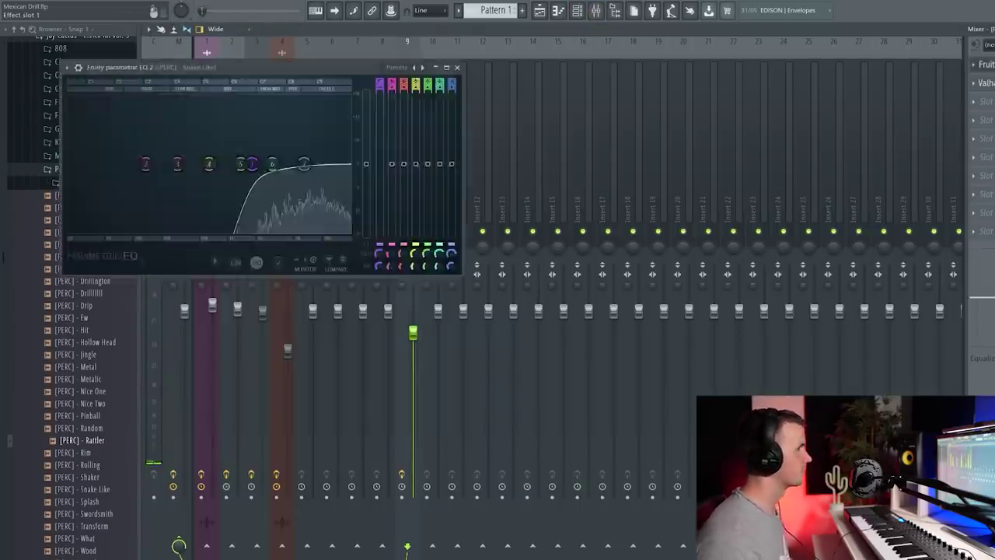
{"action": "left_click", "coordinate": [112, 174]}
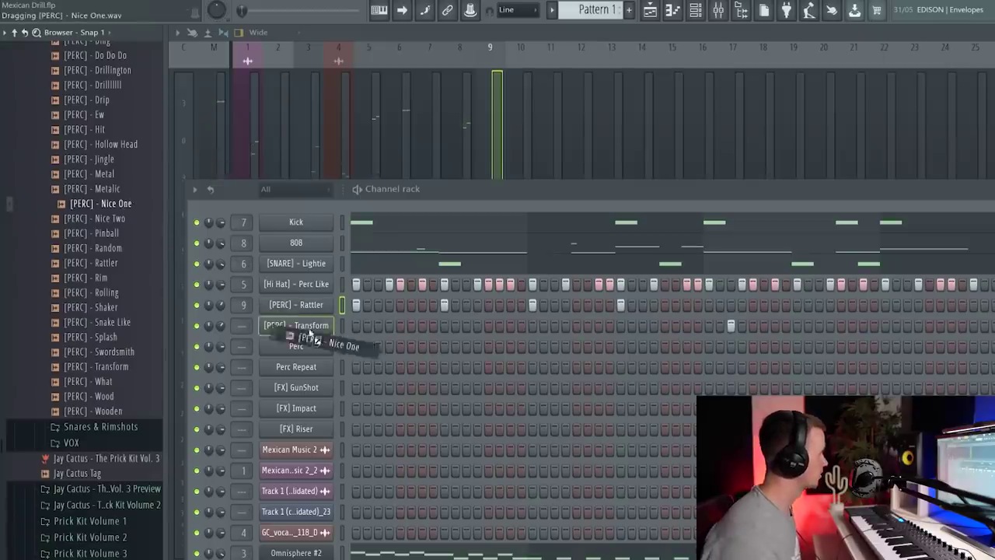
Replace the Transform sample with [PERC] - Nice One and place C5 notes on beats 1 and 3 of bars 5 and 6
{"action": "left_click_drag", "start_coordinate": [310, 333], "coordinate": [319, 335]}
{"action": "key", "text": "F7"}
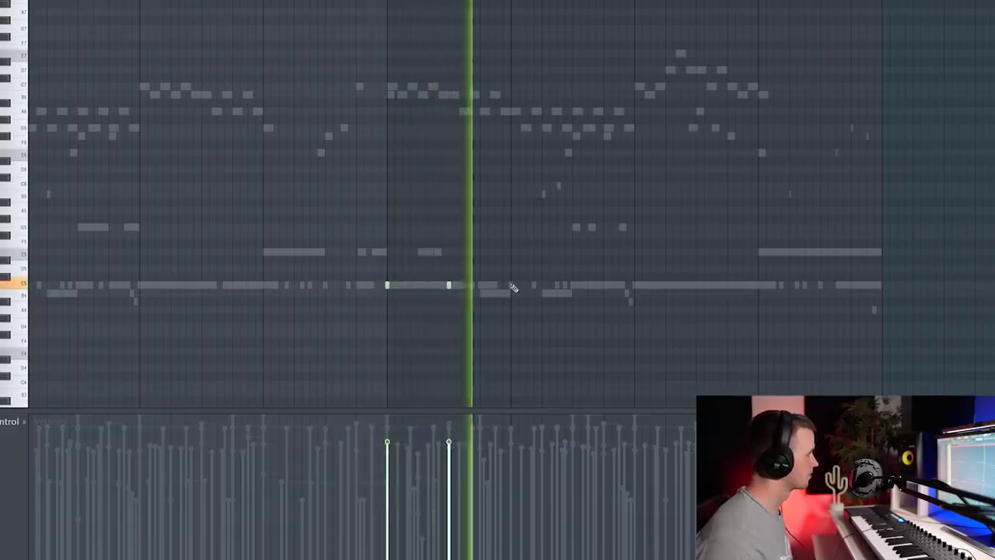
{"action": "left_click", "coordinate": [511, 285]}
{"action": "left_click", "coordinate": [572, 285]}
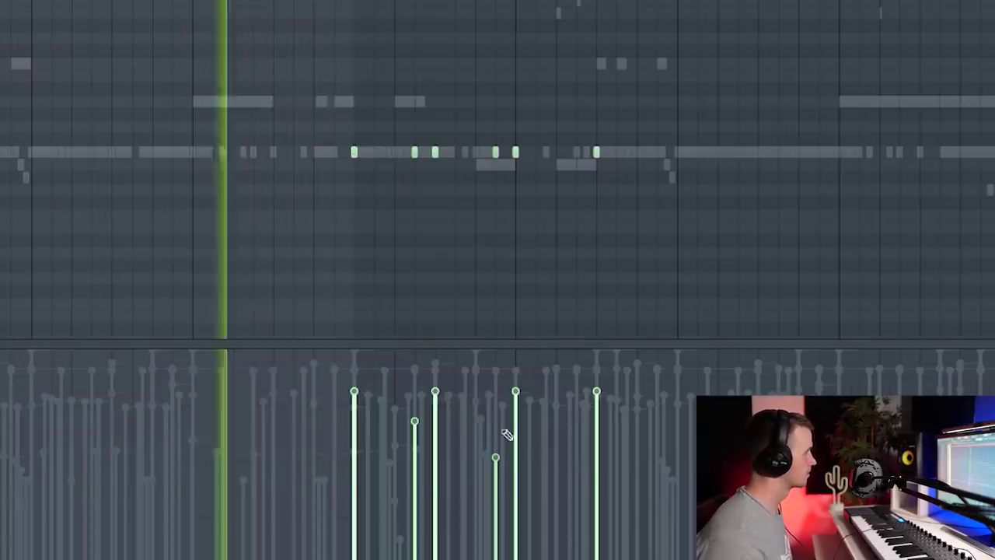
Lower the velocities of the percussion notes following the first hit in bar 5, including the one that opens bar 6
{"action": "key", "text": "space"}
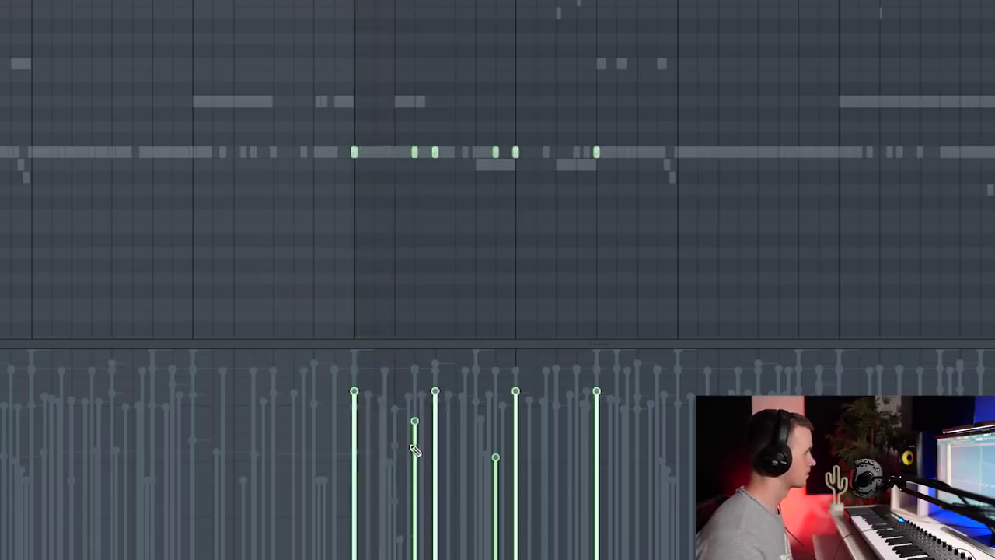
{"action": "left_click_drag", "start_coordinate": [435, 445], "coordinate": [435, 423]}
{"action": "left_click_drag", "start_coordinate": [495, 458], "coordinate": [497, 480]}
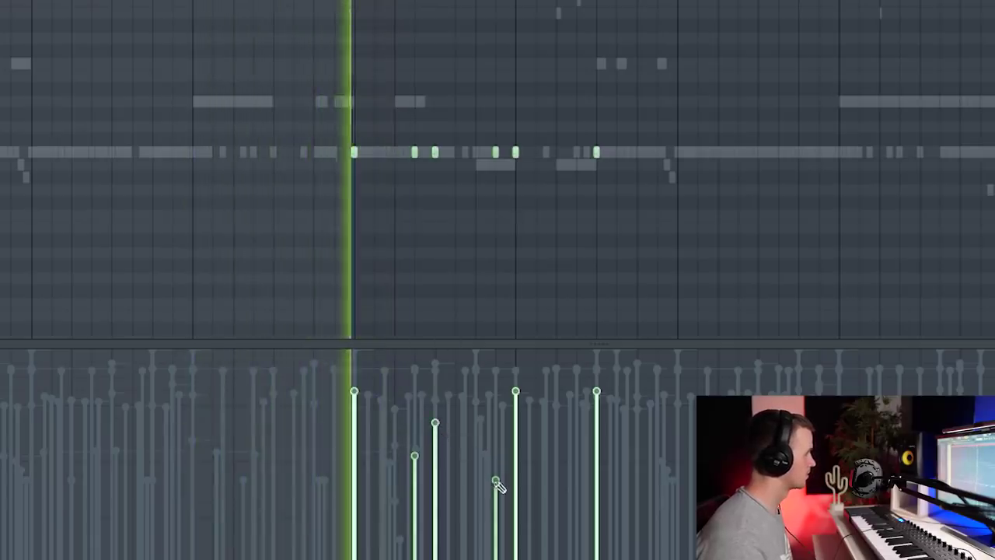
{"action": "left_click", "coordinate": [516, 452]}
{"action": "key", "text": "space"}
{"action": "key", "text": "space"}
Add a C5 percussion note half a beat before beat 3 of bar 6 and lower the velocities of both notes
{"action": "left_click", "coordinate": [577, 157]}
{"action": "left_click_drag", "start_coordinate": [576, 459], "coordinate": [577, 527]}
{"action": "left_click", "coordinate": [597, 479]}
{"action": "left_click_drag", "start_coordinate": [677, 71], "coordinate": [410, 218]}
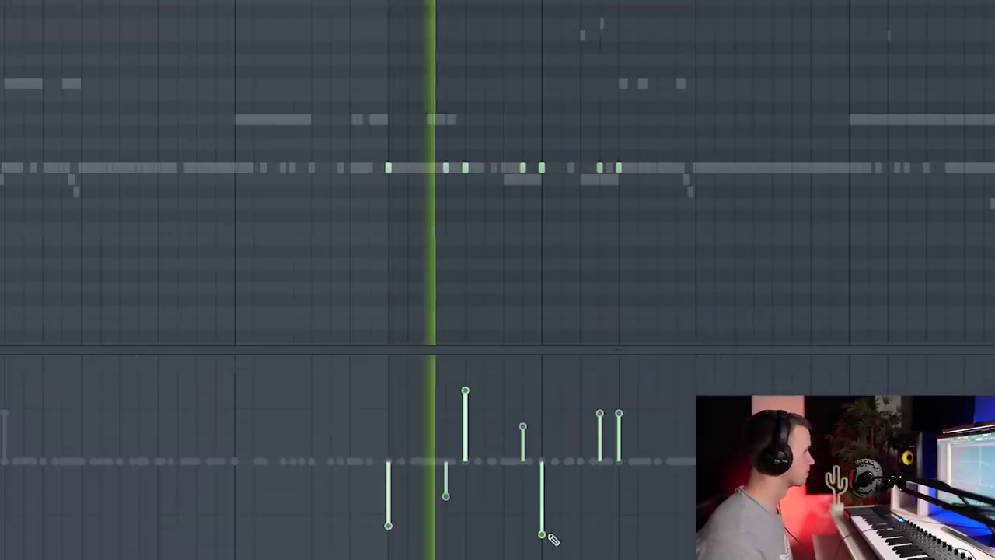
Pan the last two notes of the percussion pattern moderately to the right by equal amounts
{"action": "mouse_move", "coordinate": [597, 458]}
{"action": "left_mouse_down"}
{"action": "mouse_move", "coordinate": [598, 488]}
{"action": "mouse_move", "coordinate": [624, 421]}
{"action": "left_mouse_up"}
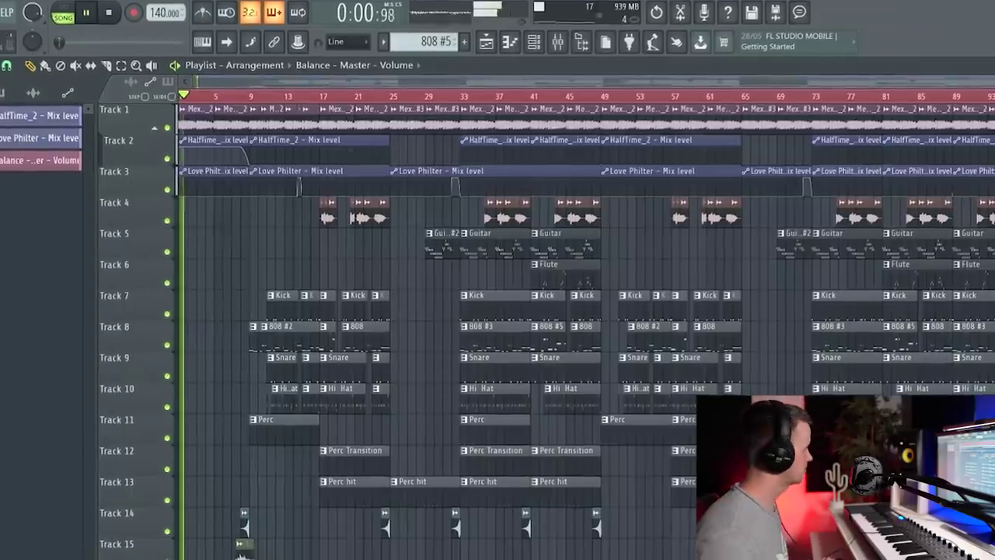
Play the full song arrangement from the start, examine how the patterns are laid out across its sections, and stop playback
{"action": "scroll", "coordinate": [220, 224], "scroll_direction": "up", "scroll_amount": 1}
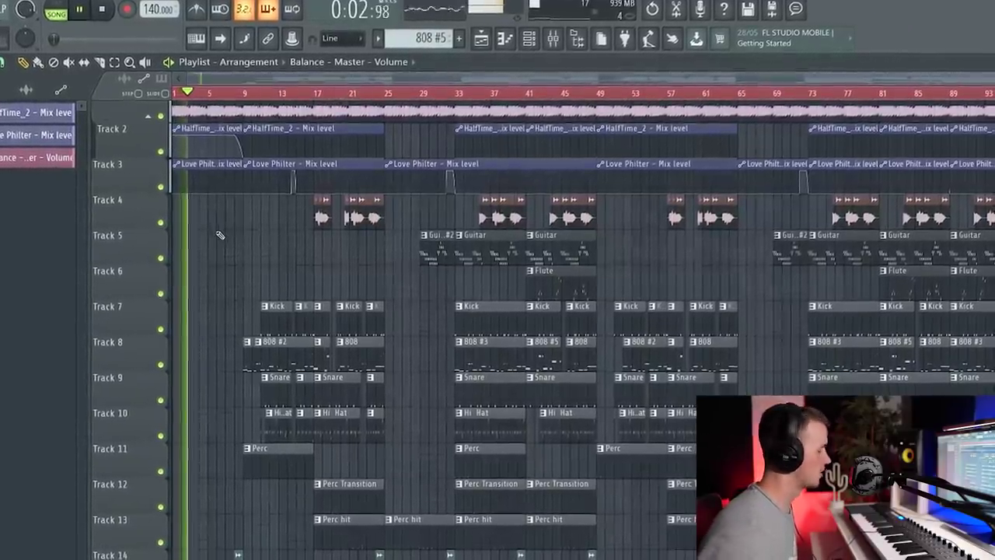
{"action": "scroll", "coordinate": [220, 235], "scroll_direction": "up", "scroll_amount": 1}
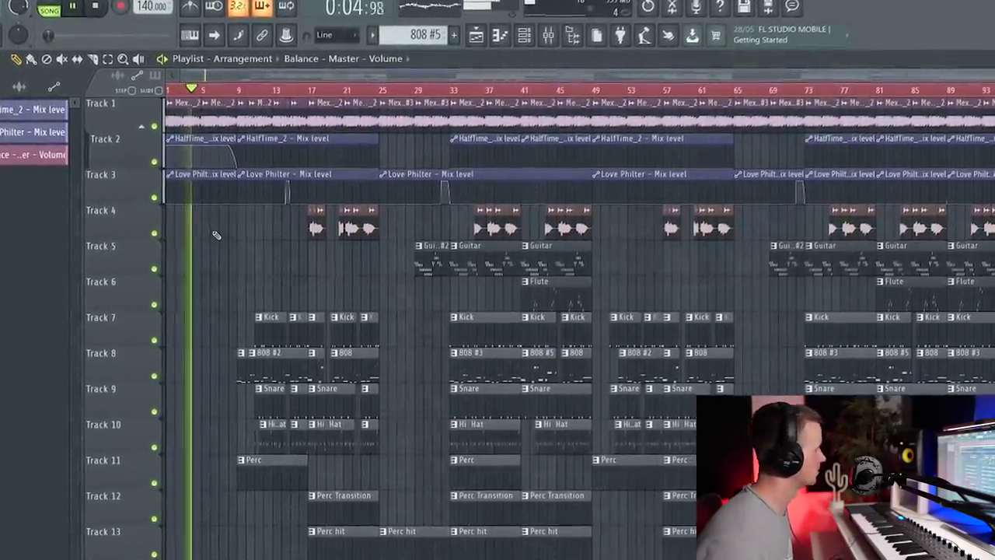
{"action": "scroll", "coordinate": [204, 272], "scroll_direction": "up", "scroll_amount": 4}
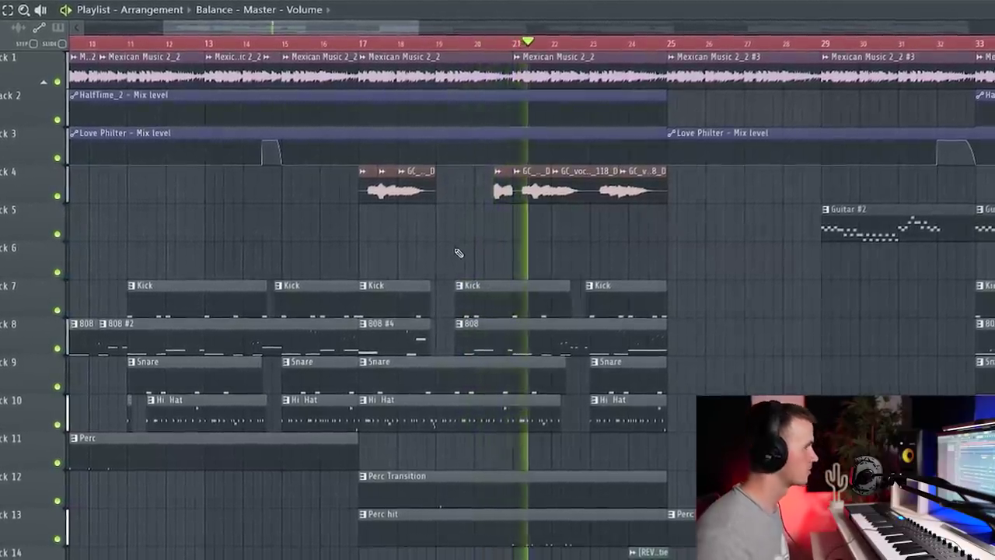
{"action": "scroll", "coordinate": [458, 252], "scroll_direction": "down", "scroll_amount": 4}
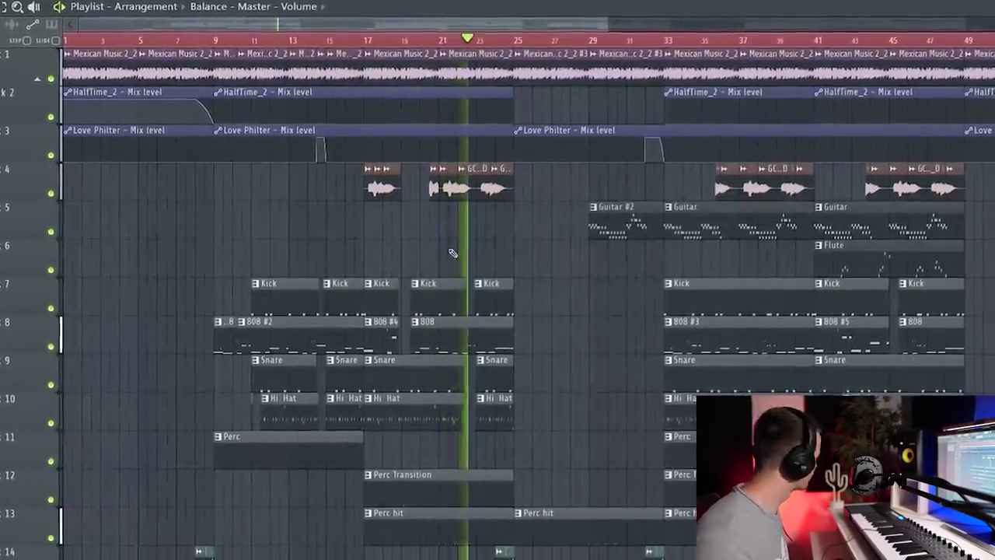
{"action": "scroll", "coordinate": [455, 249], "scroll_direction": "down", "scroll_amount": 3}
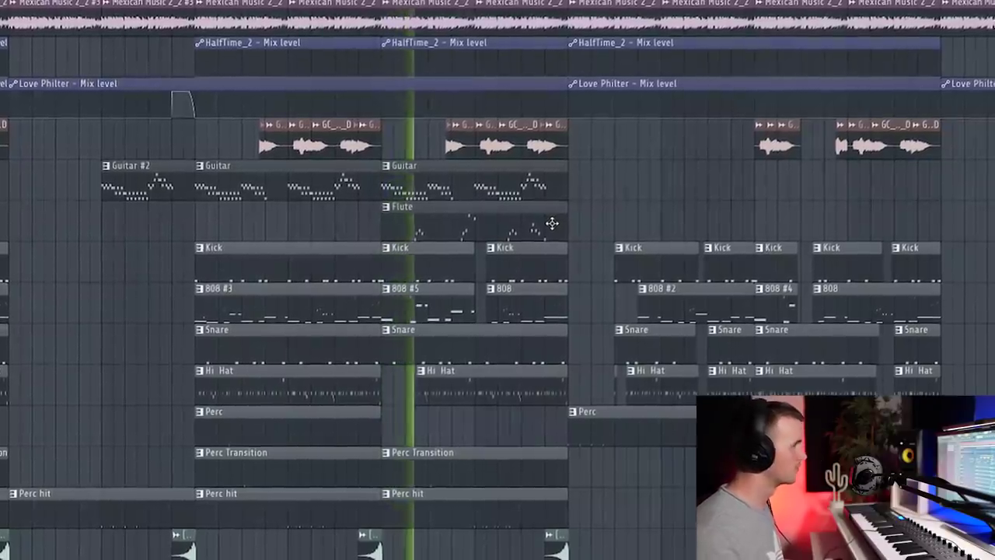
{"action": "scroll", "coordinate": [552, 224], "scroll_direction": "up", "scroll_amount": 2}
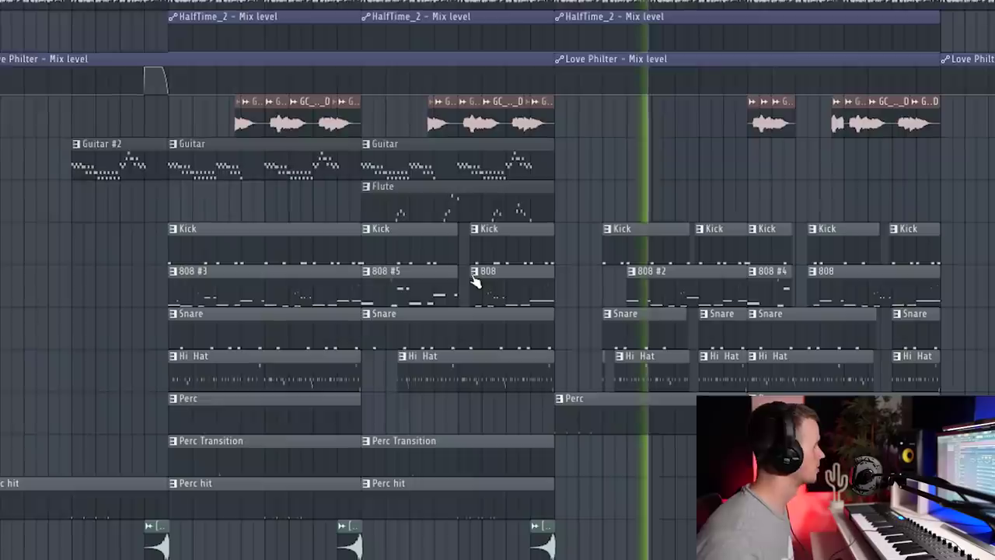
{"action": "scroll", "coordinate": [531, 251], "scroll_direction": "down", "scroll_amount": 5}
{"action": "scroll", "coordinate": [561, 259], "scroll_direction": "up", "scroll_amount": 5}
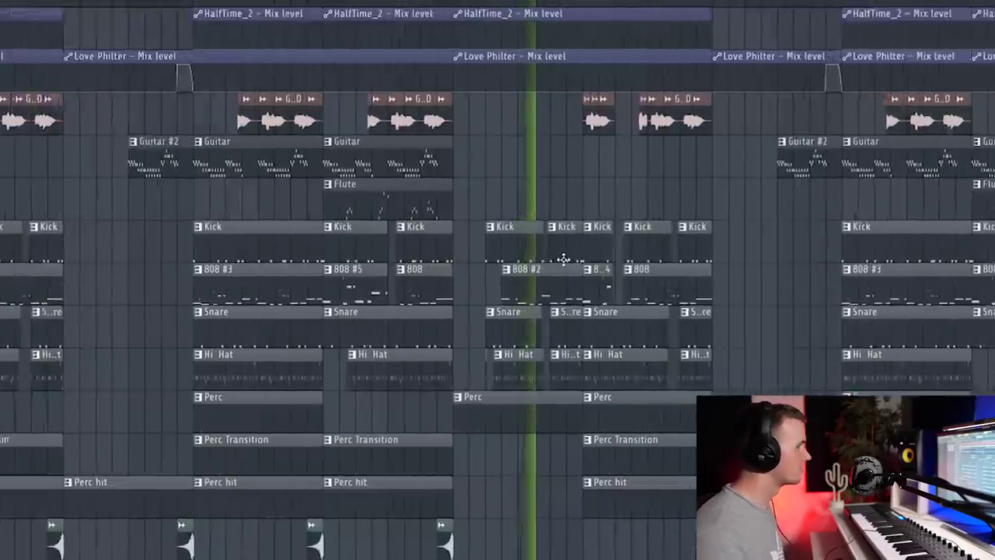
{"action": "scroll", "coordinate": [562, 259], "scroll_direction": "down", "scroll_amount": 4}
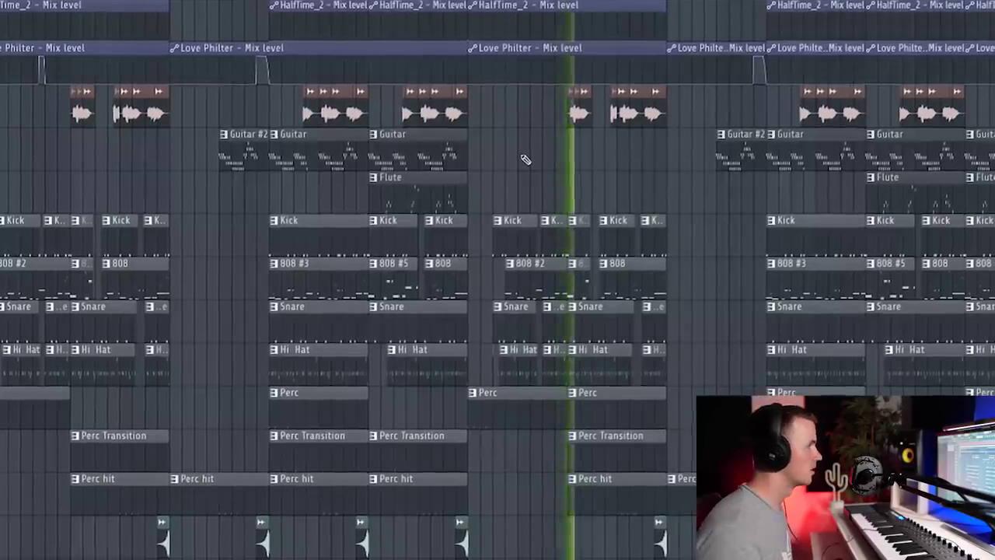
{"action": "key", "text": "space"}
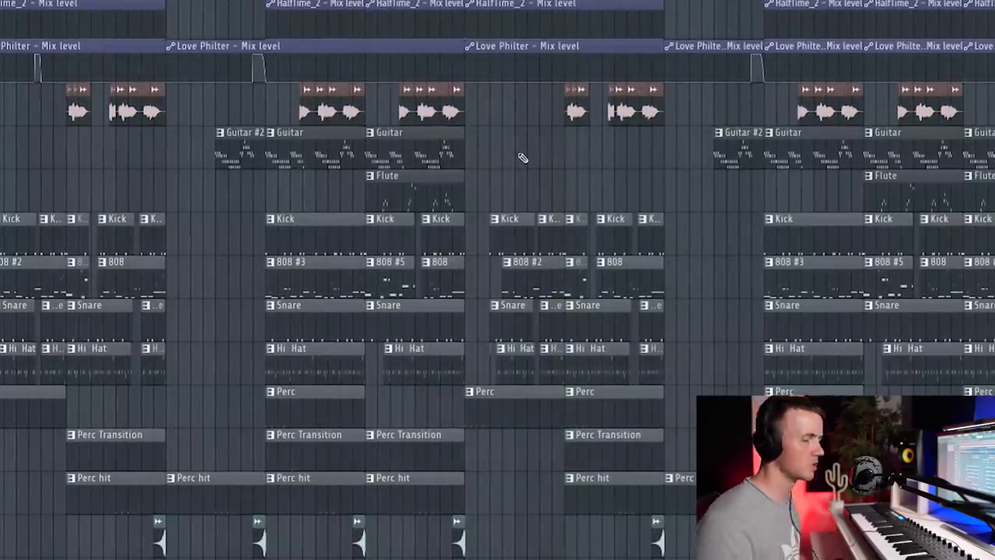